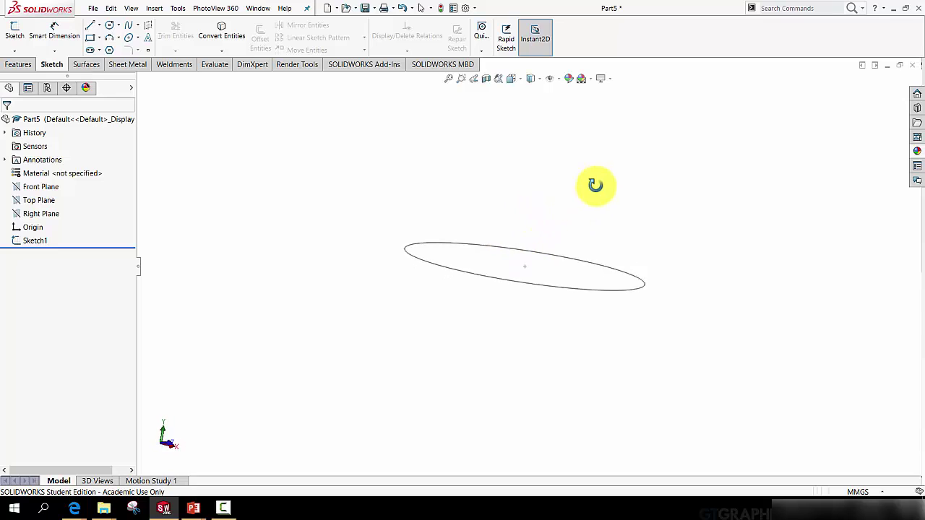
Step: Extrude the circle sketch upward as a blind boss with a depth of 100 mm
scroll(535, 244, "up", 4)
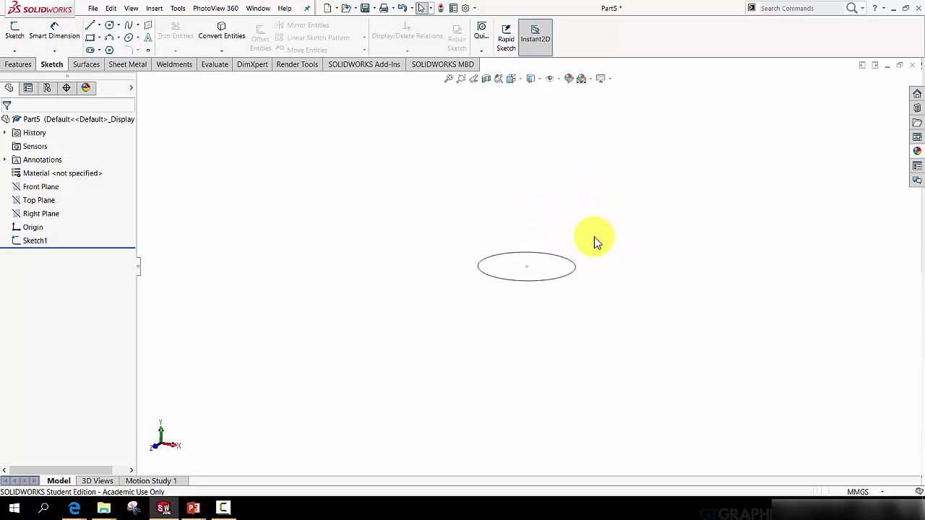
scroll(551, 224, "down", 4)
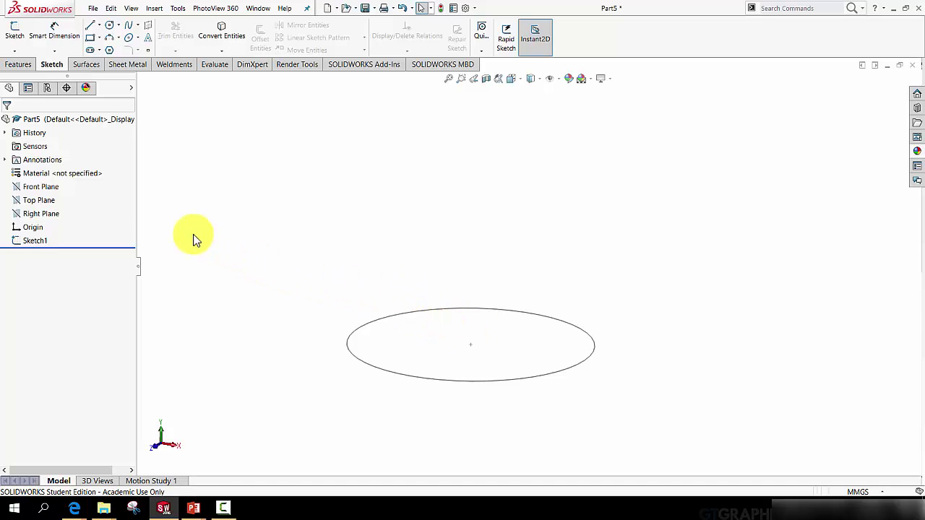
left_click(18, 65)
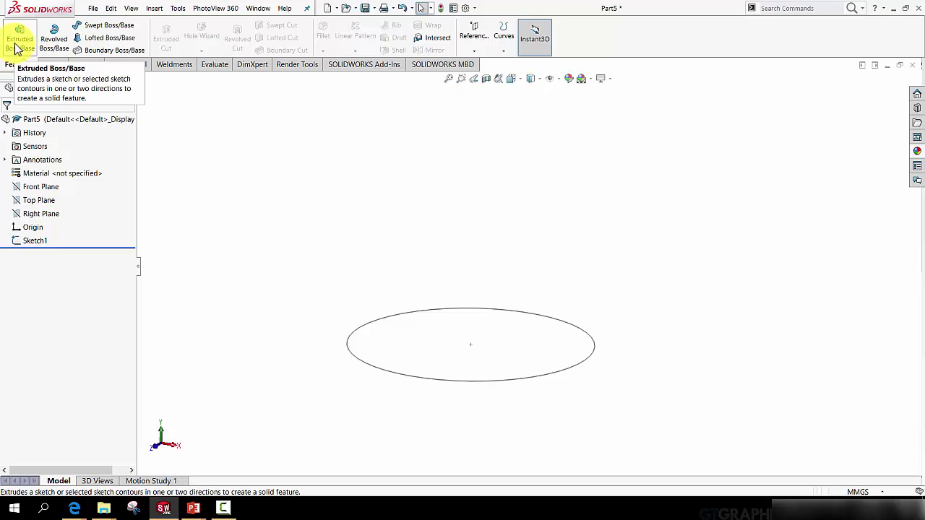
left_click(20, 46)
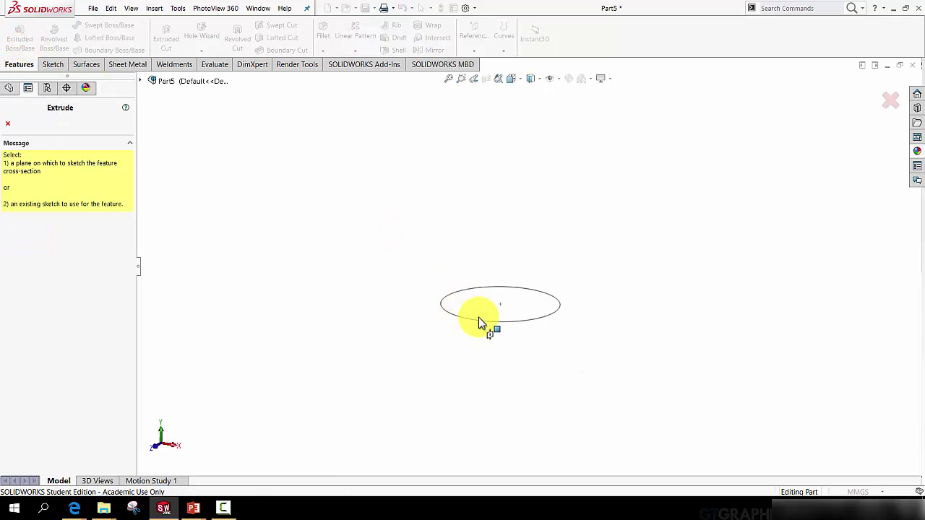
left_click(481, 323)
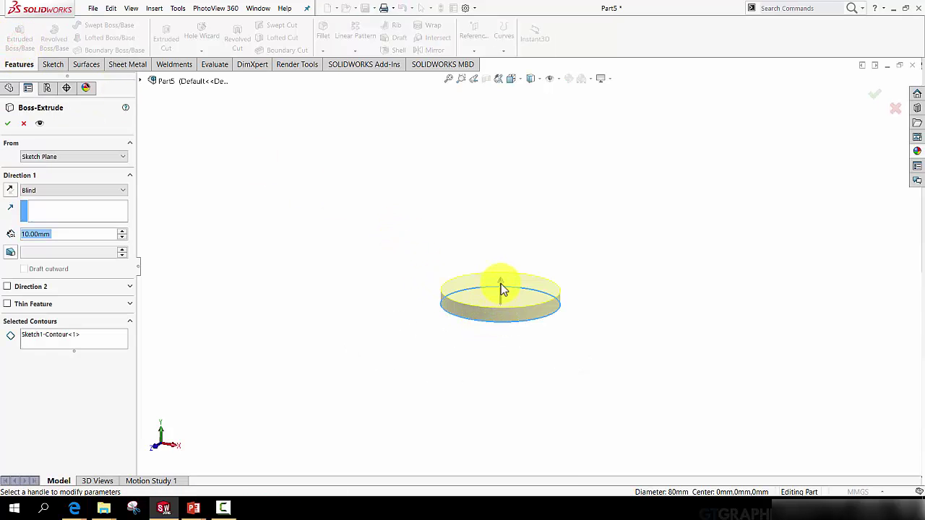
left_click_drag(501, 284, 502, 252)
left_click_drag(504, 284, 502, 181)
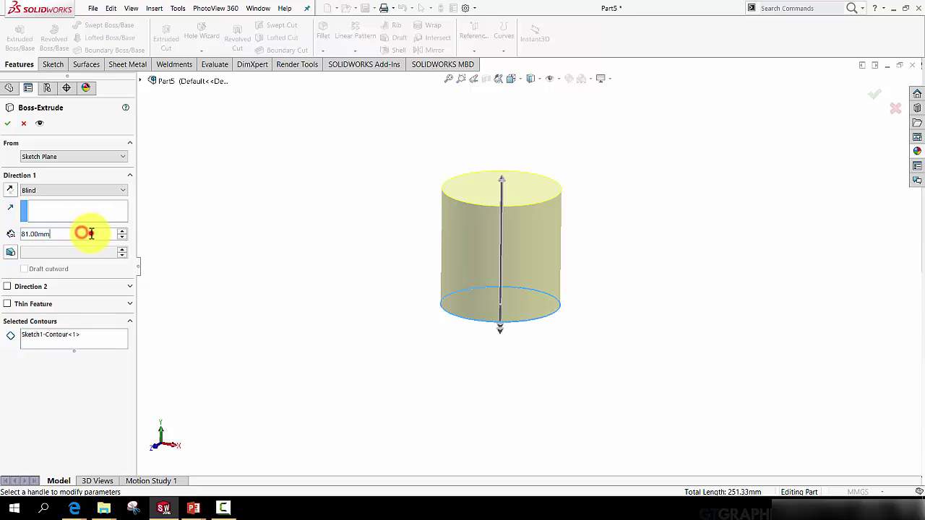
left_click_drag(90, 234, 11, 235)
type("100")
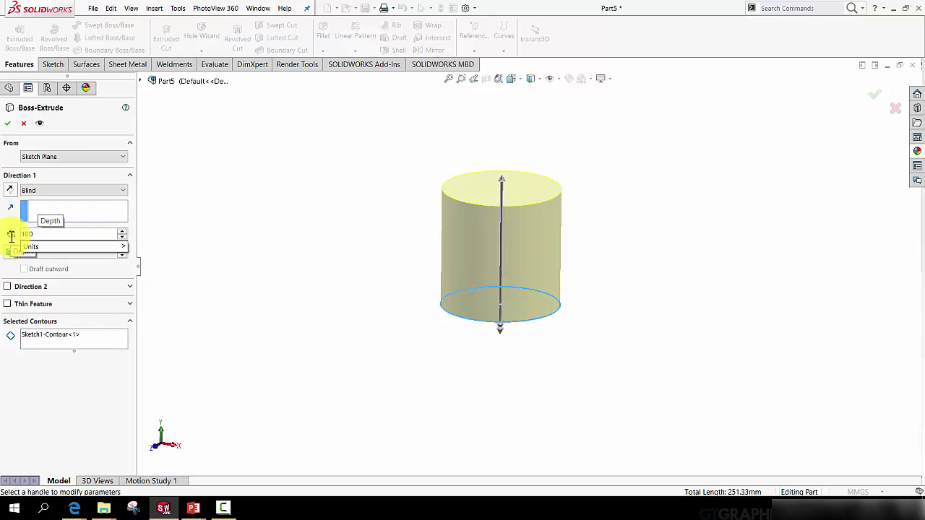
key("Return")
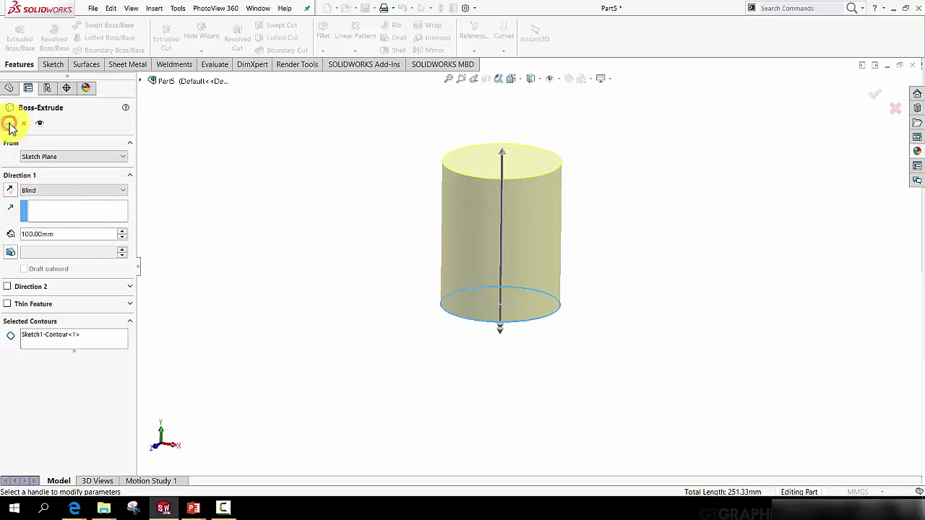
left_click(10, 125)
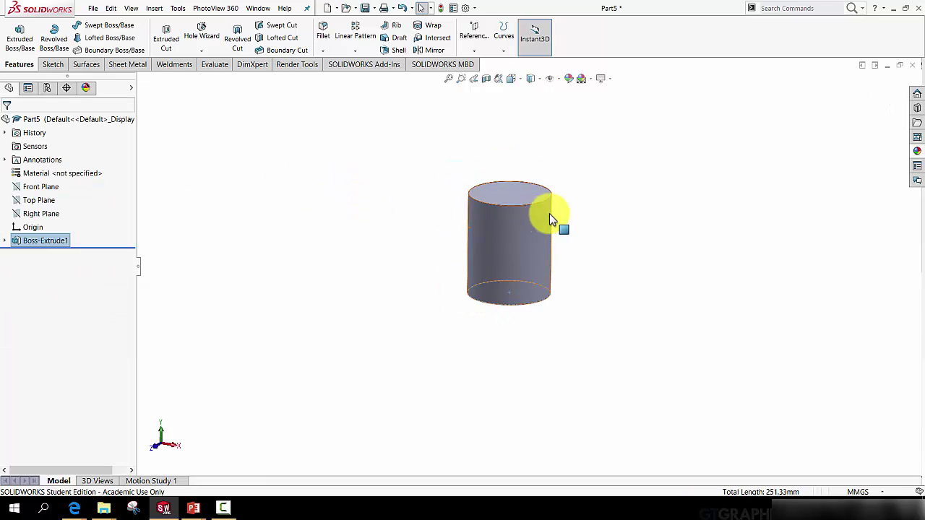
left_click(571, 180)
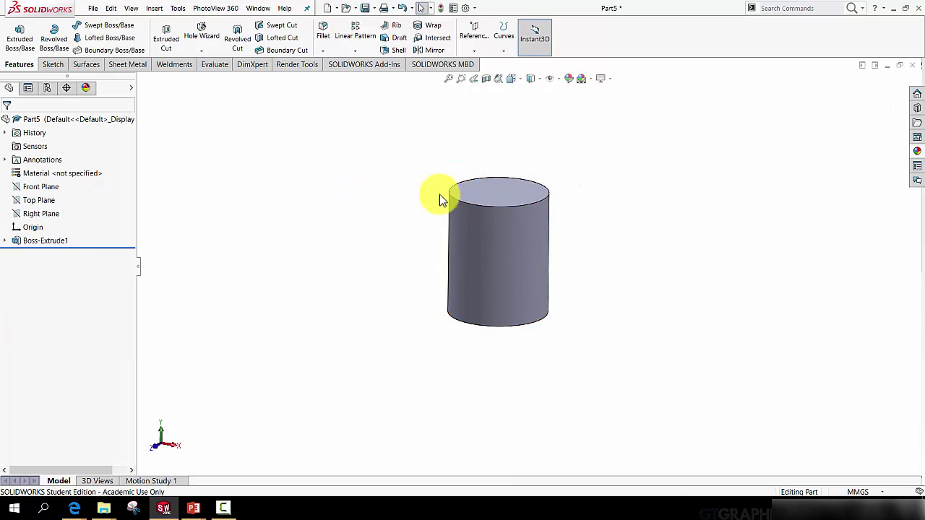
Step: Select the Front Plane and orient the view normal to it for sketching
left_click(45, 187)
left_click(42, 214)
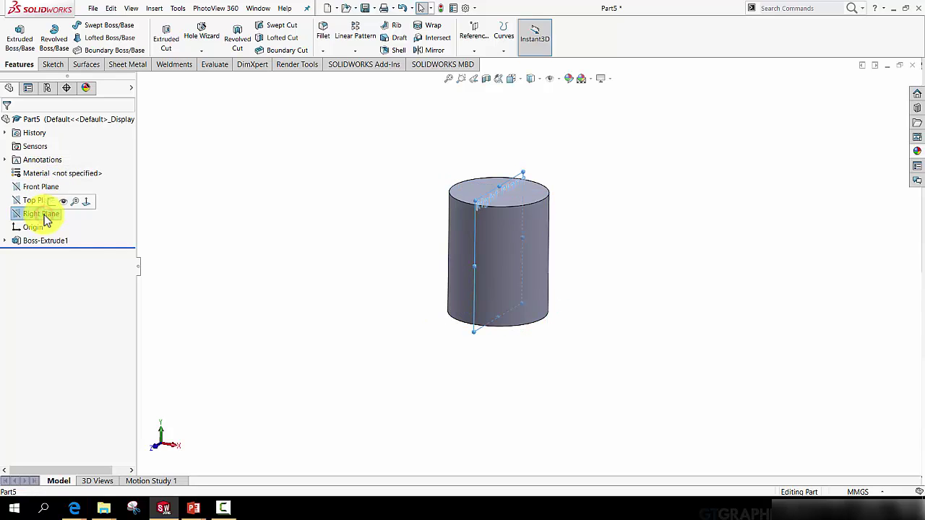
left_click(32, 186)
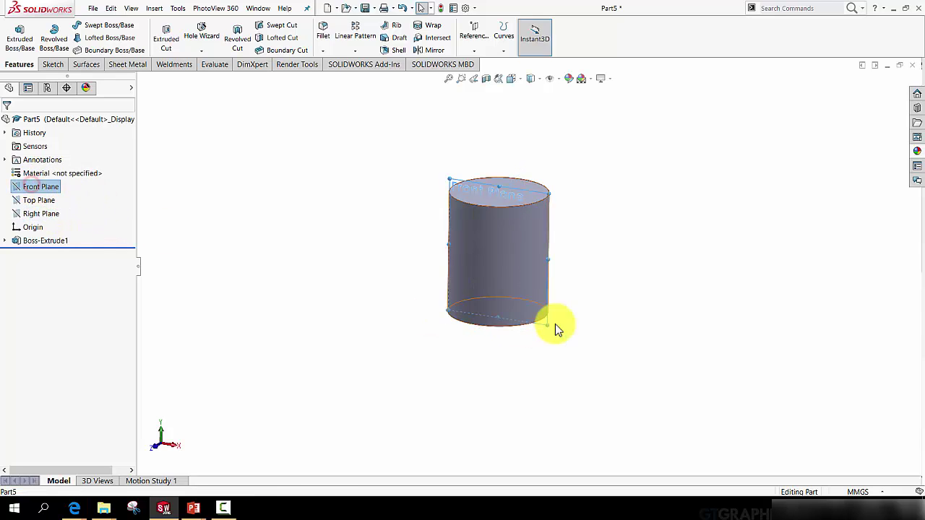
middle_click_drag(519, 268, 505, 195)
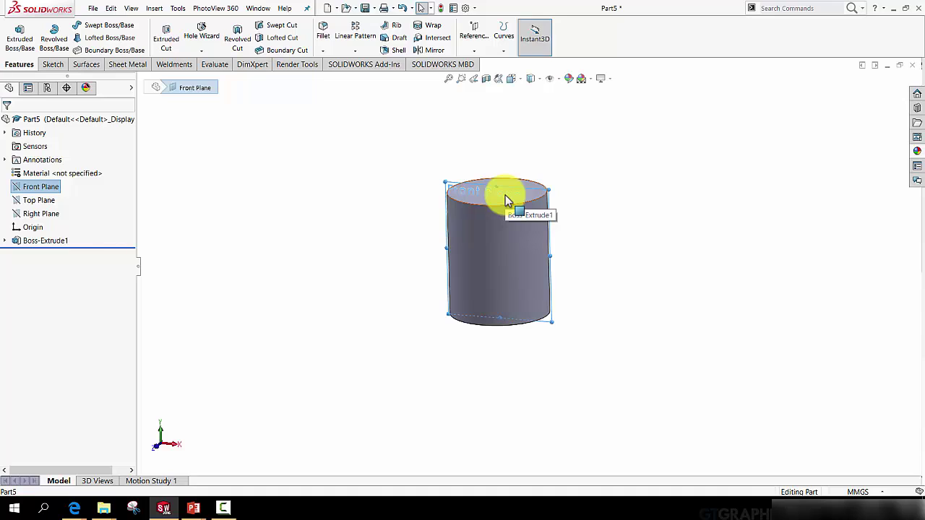
key("space")
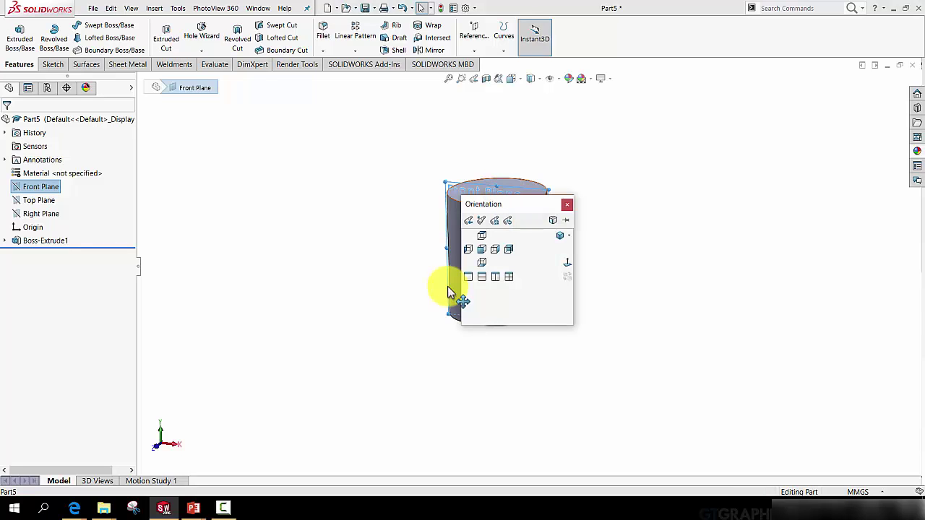
left_click(568, 264)
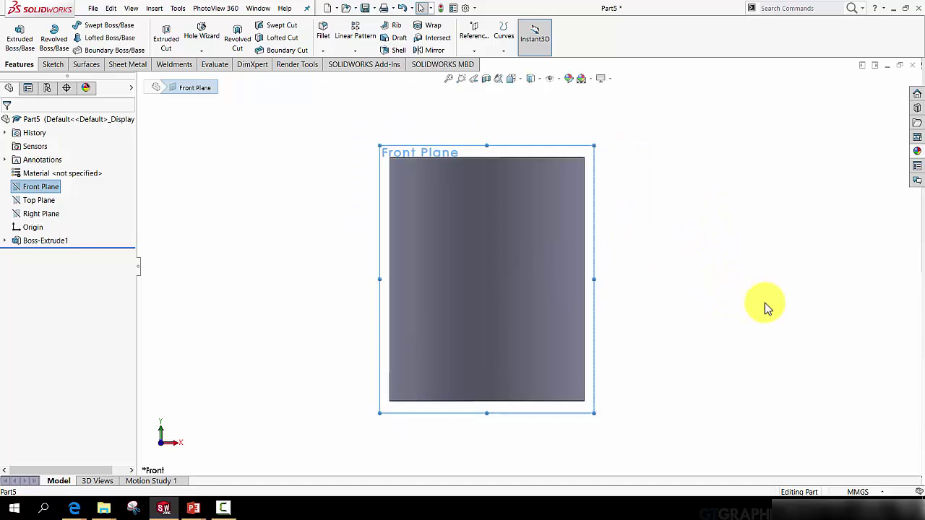
left_click(45, 66)
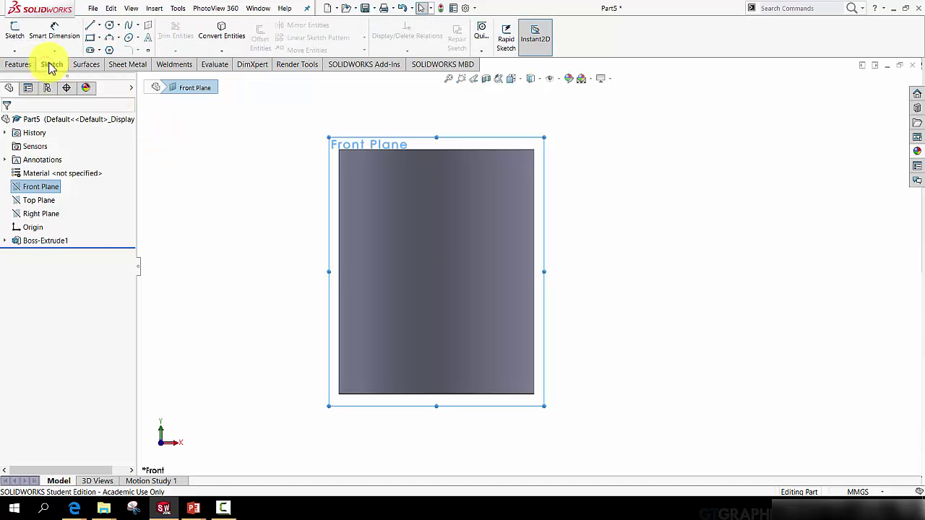
Step: Sketch an open handle path on the Front Plane: two horizontal lines about 58 mm long from the cylinder's centreline, joined by a tangent arc of about 24 mm radius
left_click(89, 25)
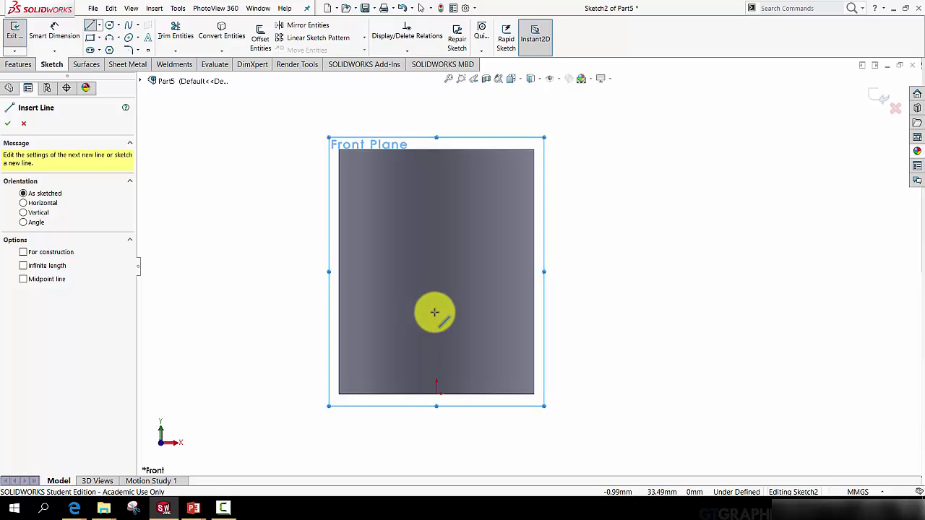
left_click(438, 390)
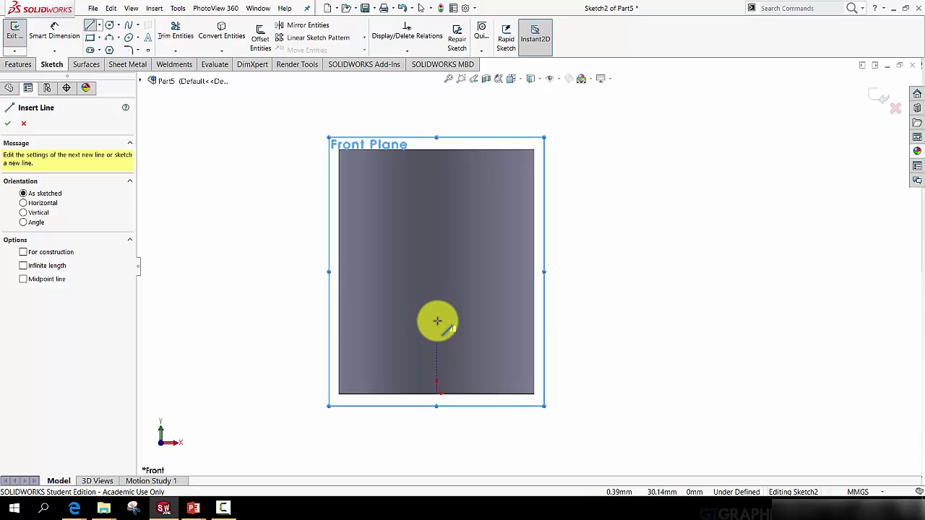
left_click(436, 323)
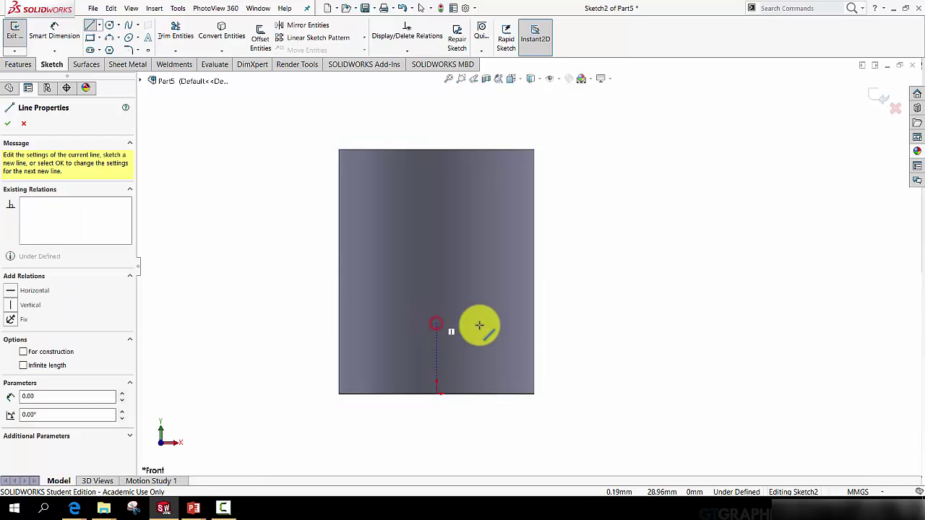
left_click(577, 323)
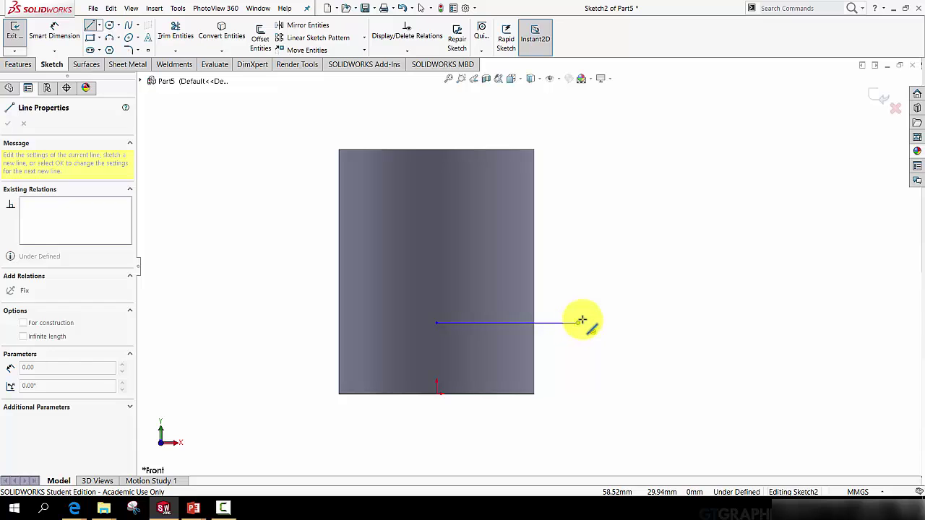
mouse_move(579, 322)
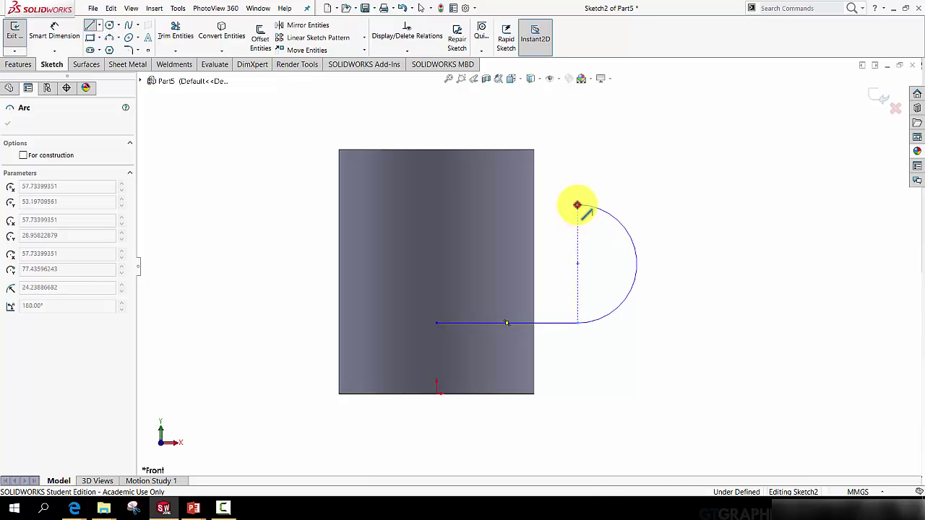
left_click(577, 206)
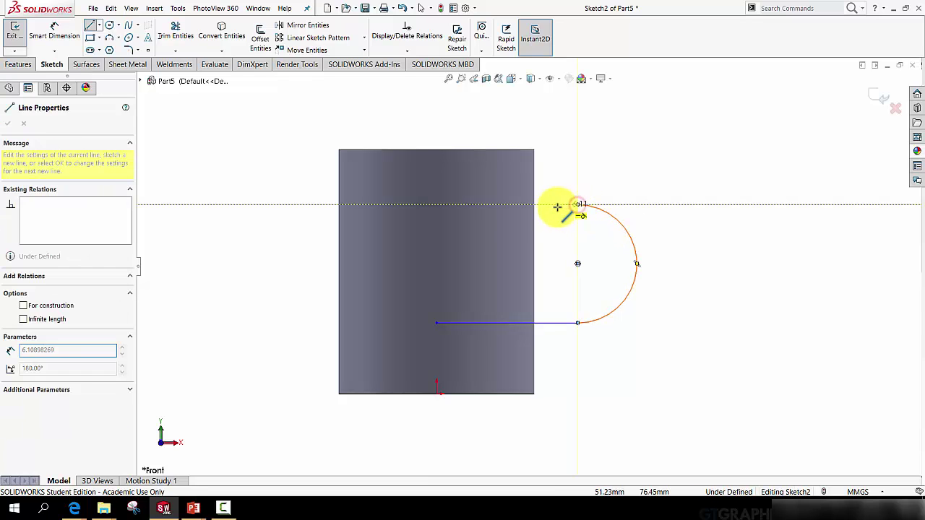
left_click(436, 205)
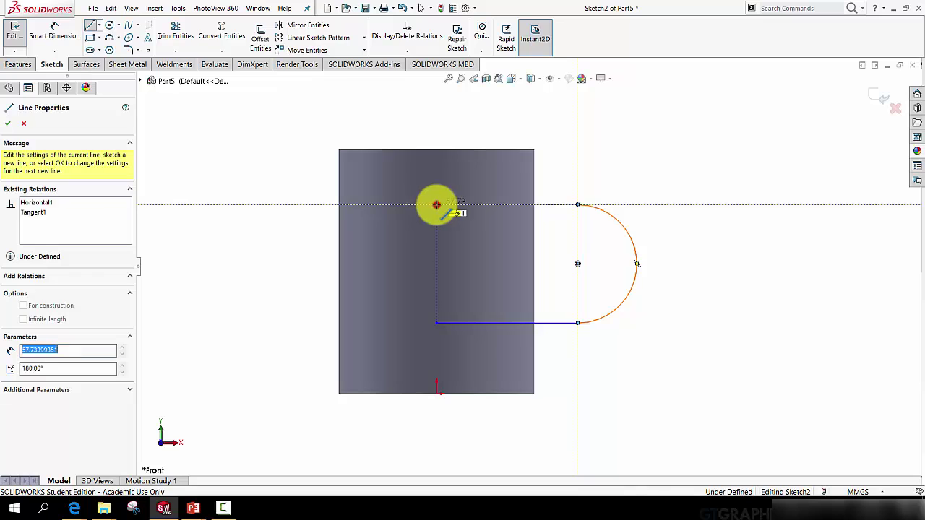
Step: Dimension the height of the lower line's inner endpoint above the origin as 30 mm
left_click(49, 38)
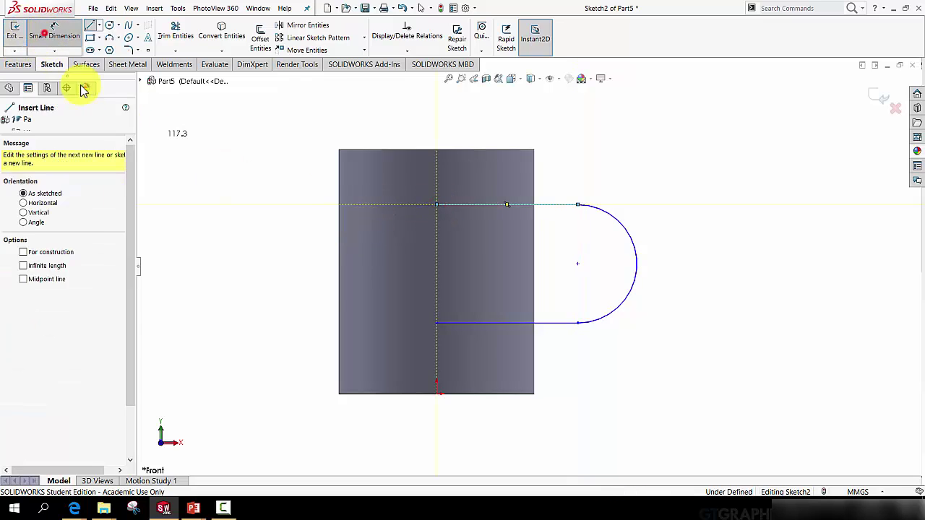
left_click(436, 323)
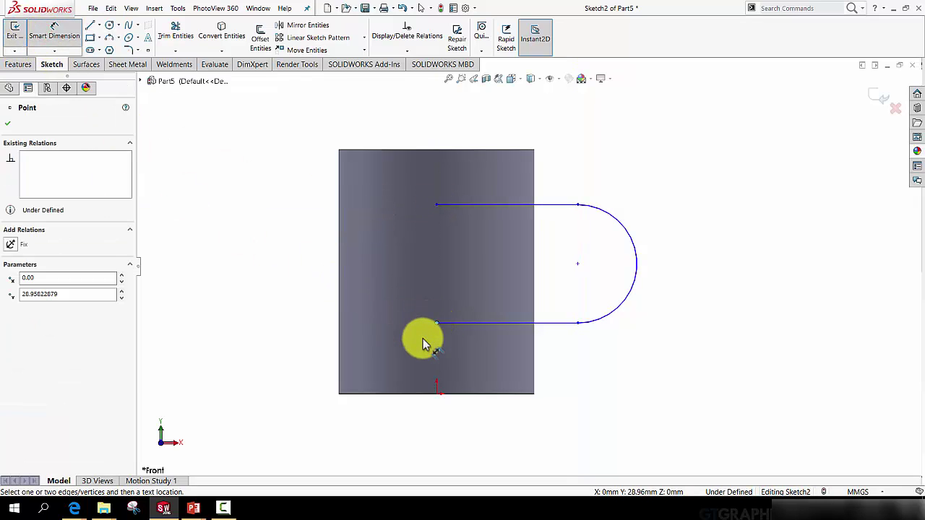
left_click(437, 394)
left_click(307, 345)
type("30")
key("Return")
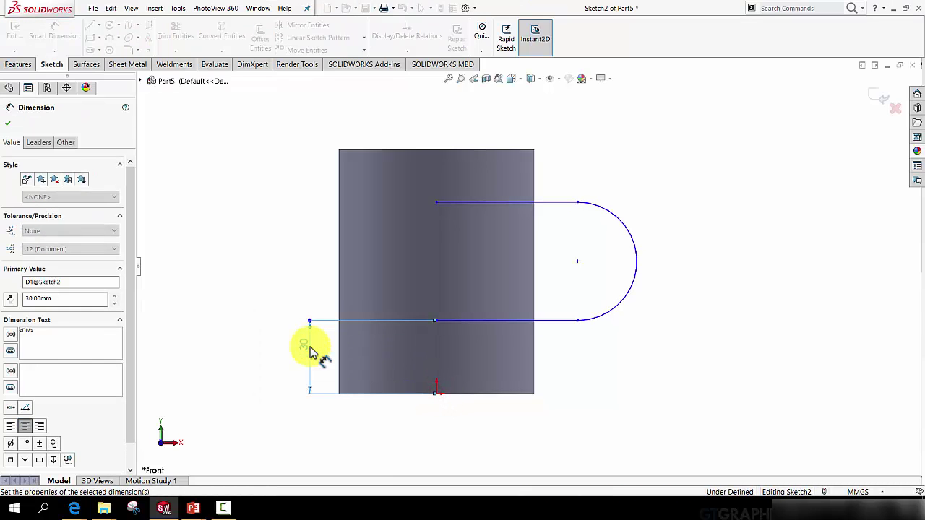
Step: Dimension the vertical distance between the inner endpoints of the two horizontal lines as 40 mm
left_click(437, 202)
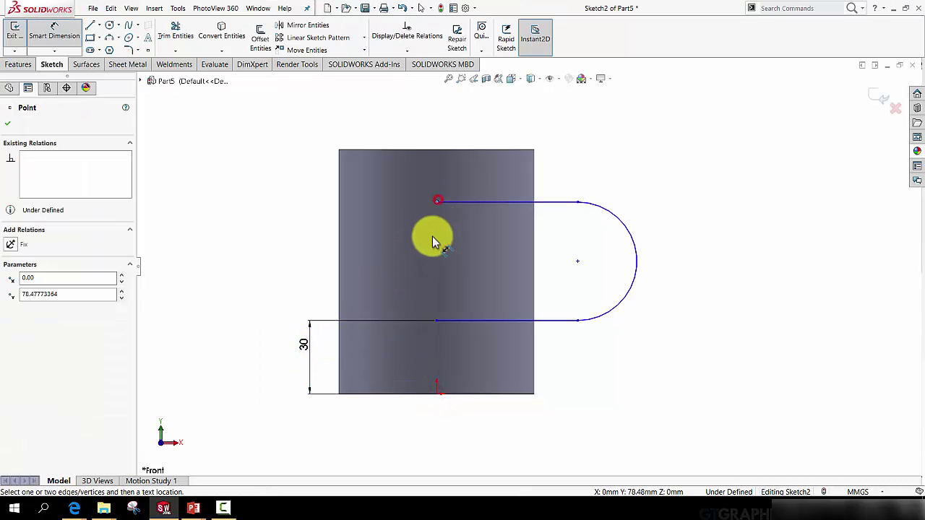
left_click(439, 322)
left_click(302, 264)
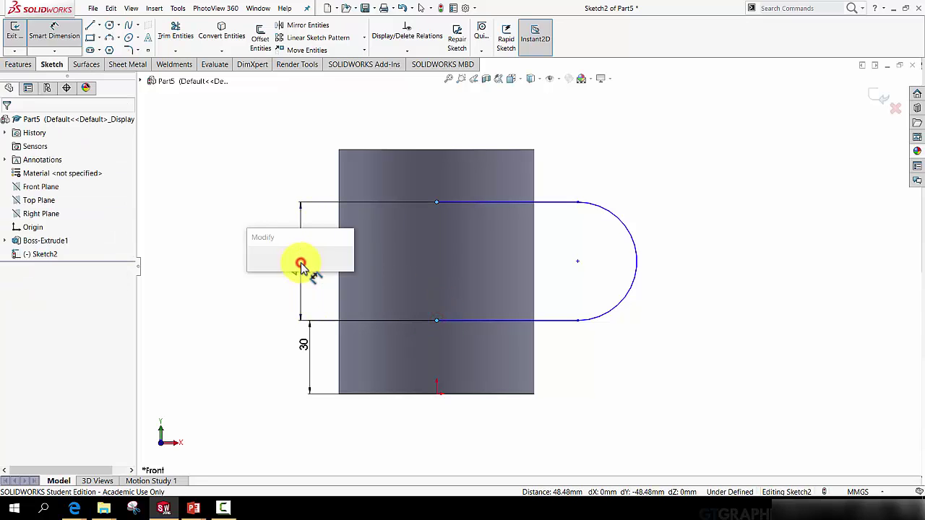
type("40")
key("Return")
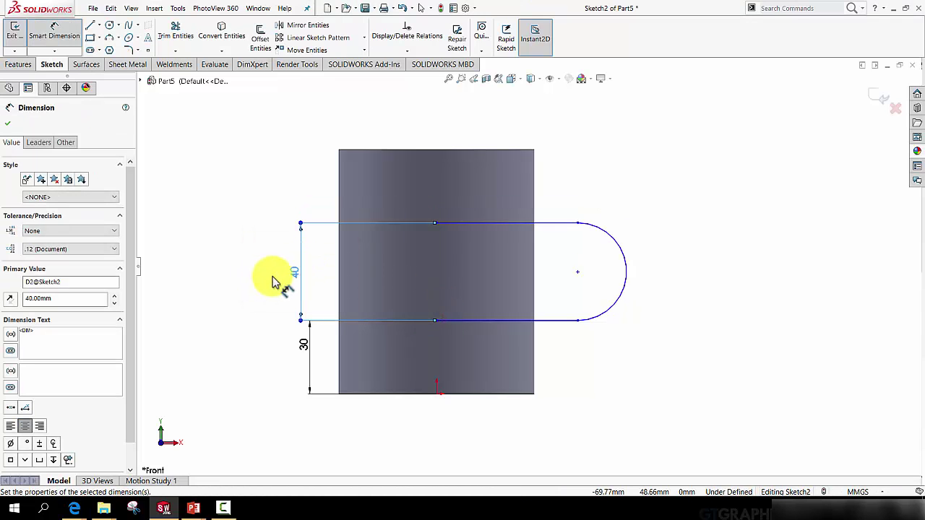
Step: Set the vertical distance between the two horizontal lines to 50 mm
left_click(292, 272)
left_click(294, 271)
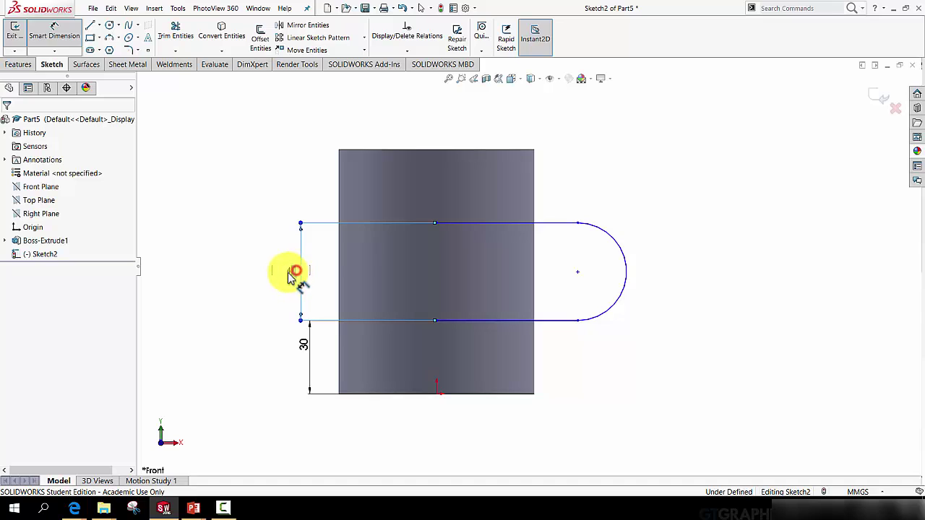
type("50")
key("Return")
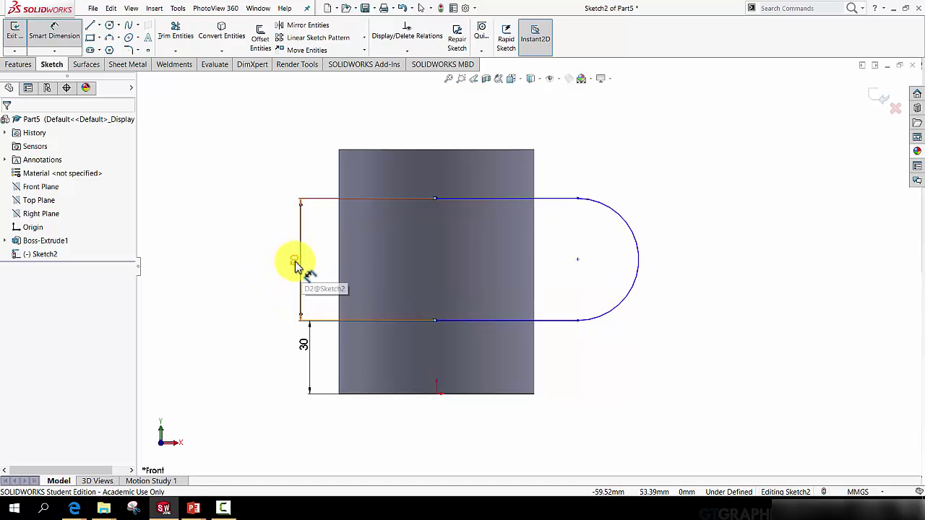
Step: Dimension the length of the upper horizontal line as 50 mm
left_click(477, 196)
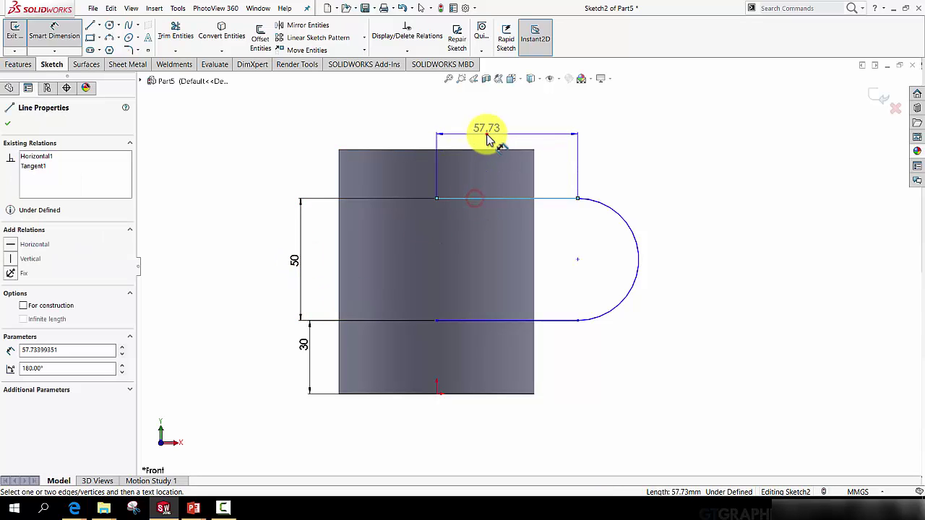
left_click(488, 138)
type("50")
key("Return")
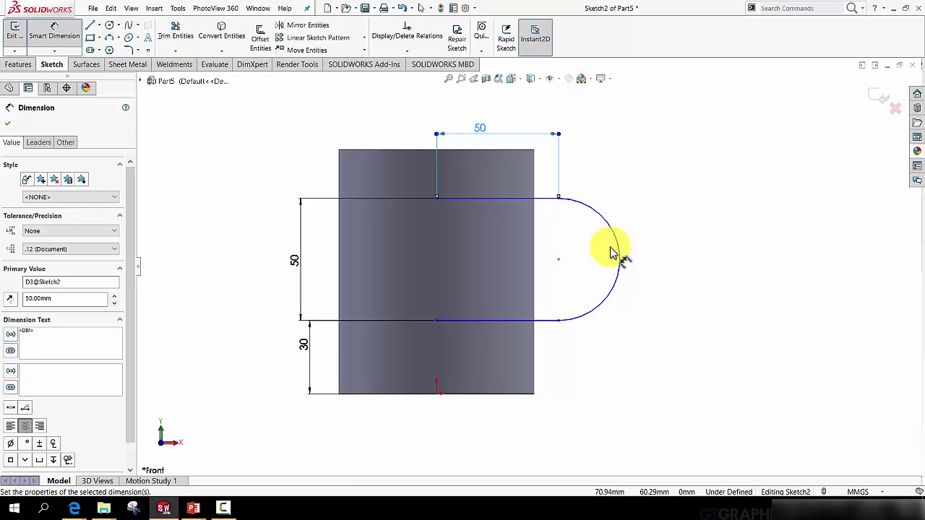
key("Escape")
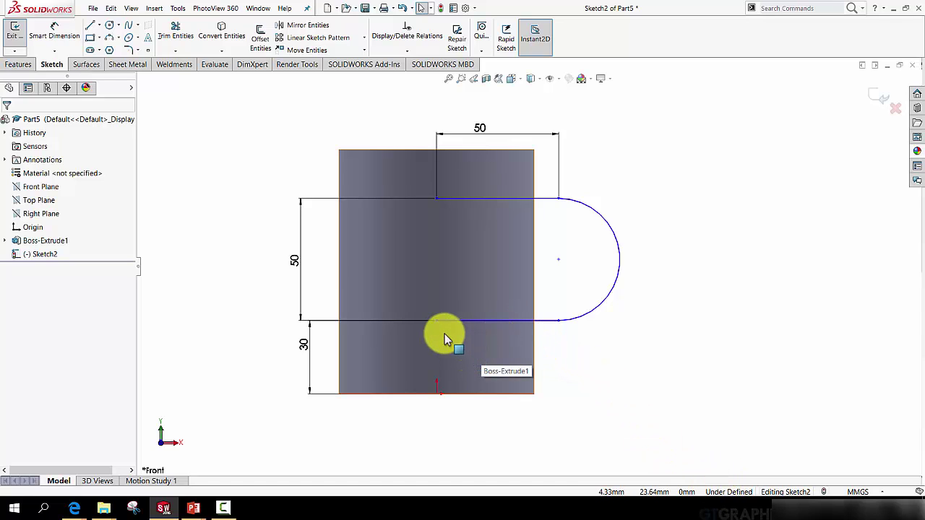
Step: Add a vertical relation between the lower line's inner endpoint and the origin
mouse_move(438, 322)
left_mouse_down()
mouse_move(525, 361)
mouse_move(537, 331)
mouse_move(503, 313)
mouse_move(458, 312)
mouse_move(494, 348)
mouse_move(438, 311)
mouse_move(467, 357)
mouse_move(438, 401)
left_mouse_up()
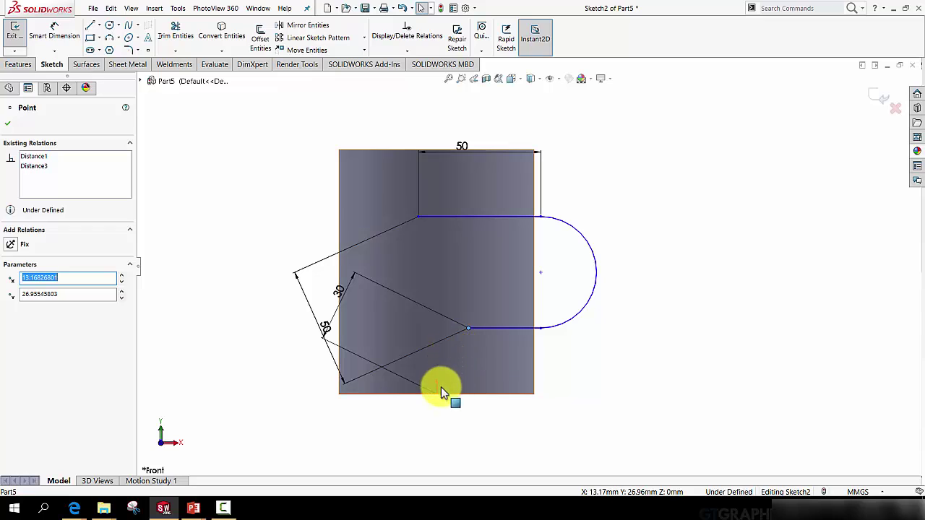
left_click(597, 395)
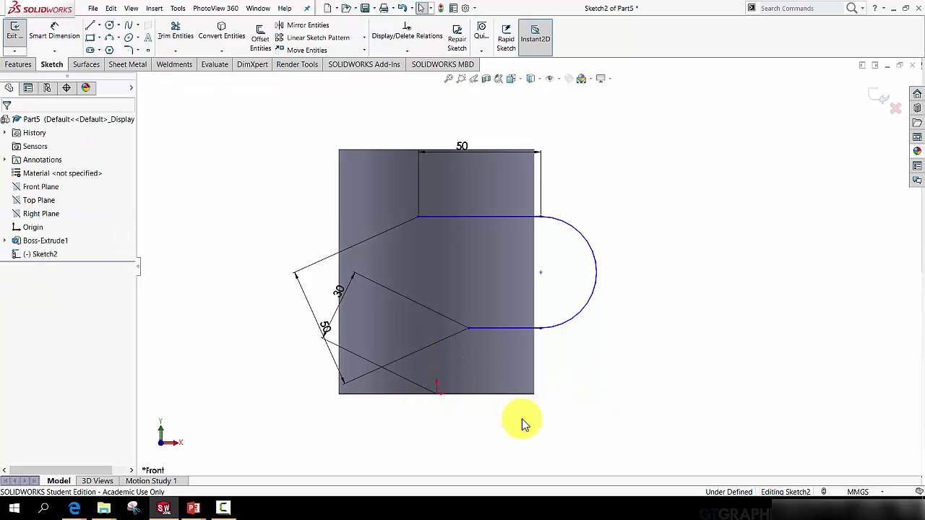
left_click(437, 393)
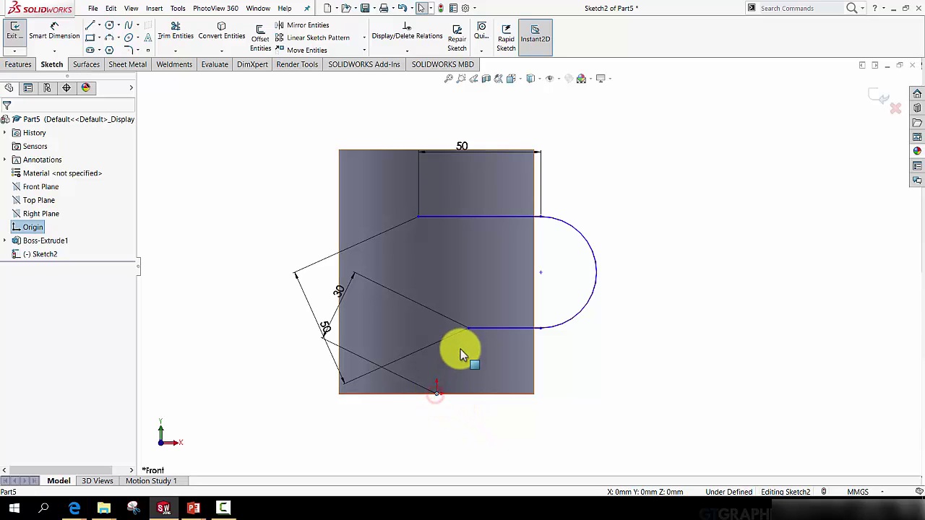
left_click(469, 331, "ctrl")
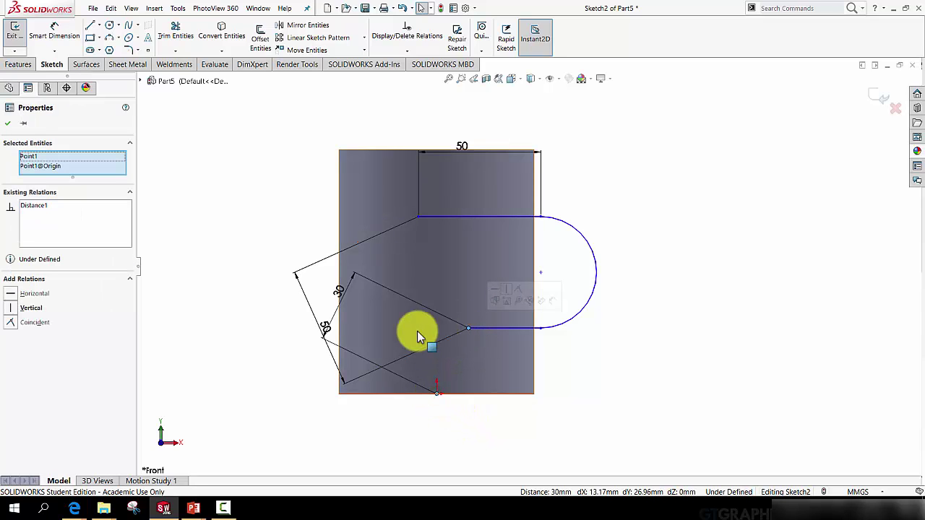
left_click(12, 309)
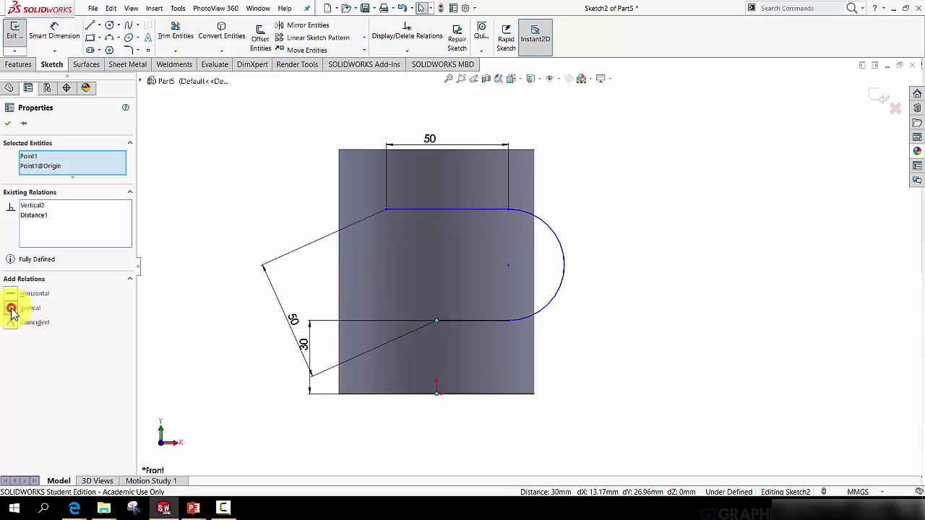
left_click(593, 343)
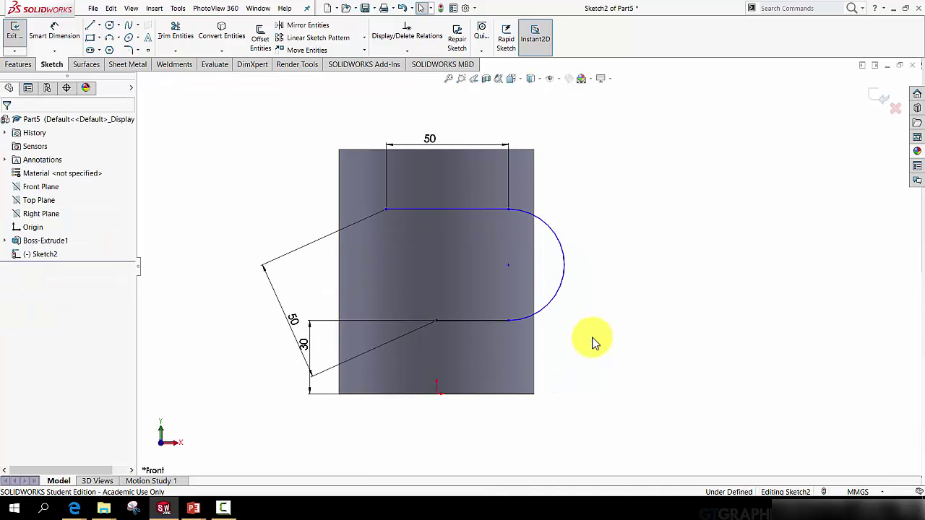
Step: Add a vertical relation between the inner endpoints of the two horizontal lines and exit the sketch
left_click(386, 211)
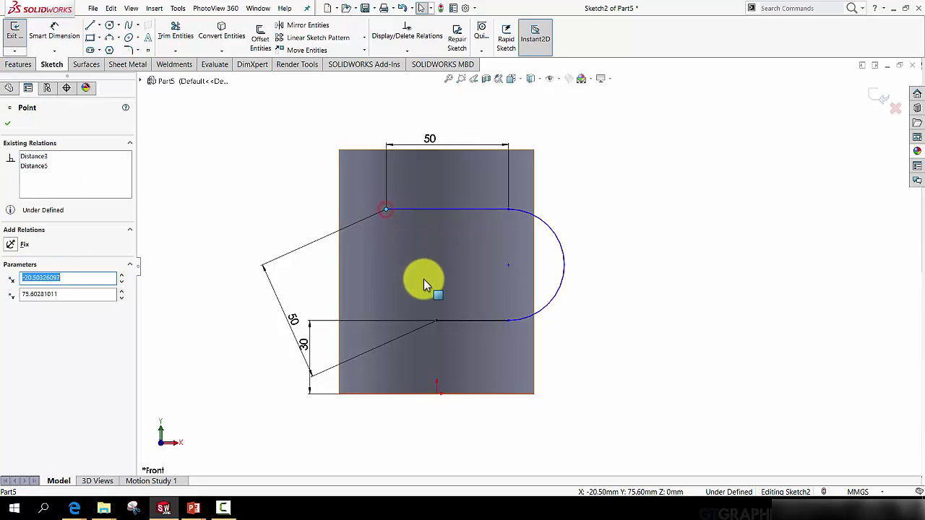
left_click(438, 320, "ctrl")
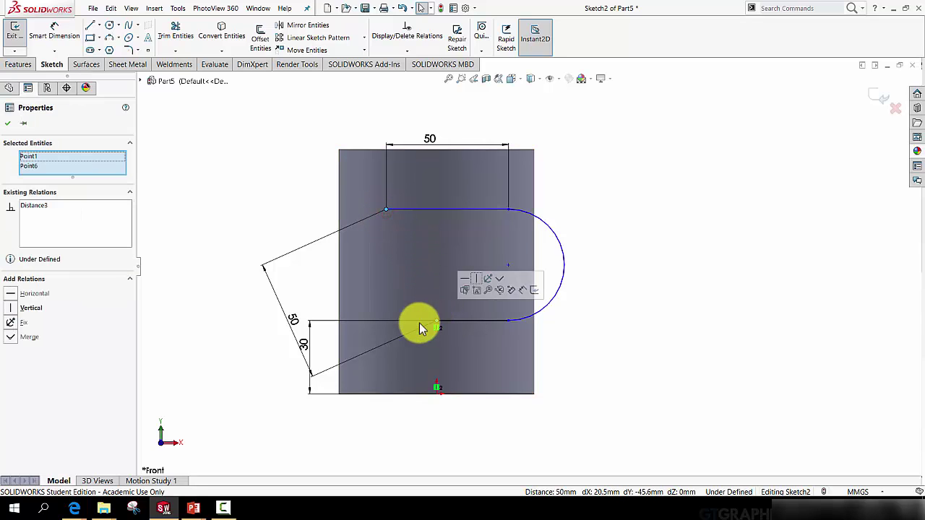
left_click(20, 309)
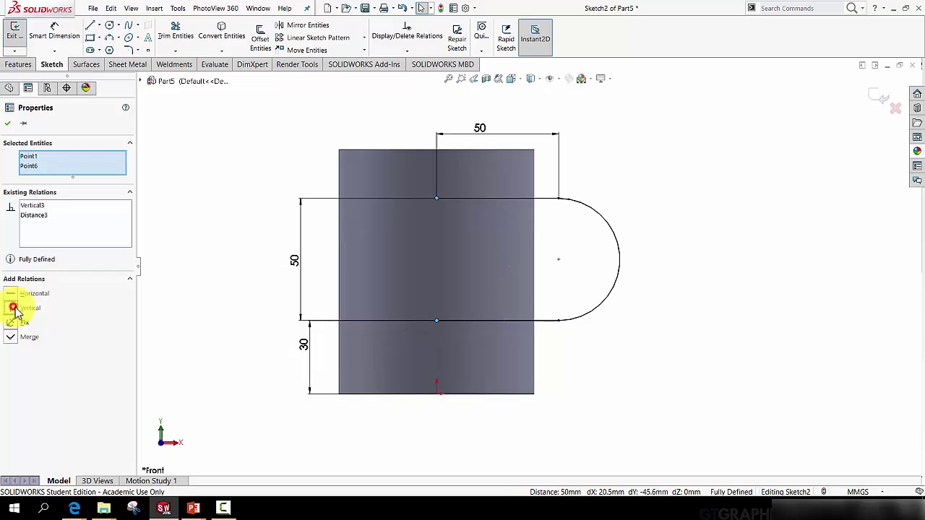
left_click(671, 340)
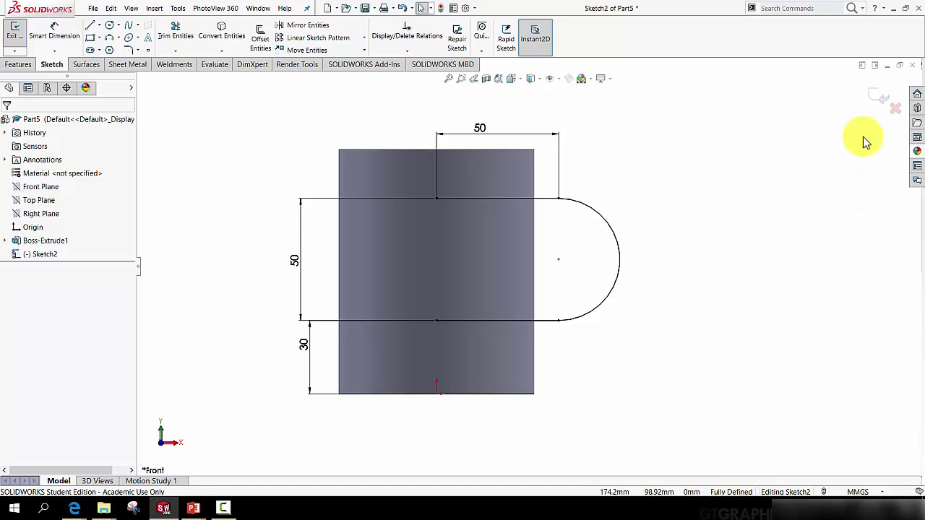
left_click(876, 98)
Step: Select the Right Plane, view it head-on and show the model in wireframe
middle_click_drag(702, 183, 614, 215)
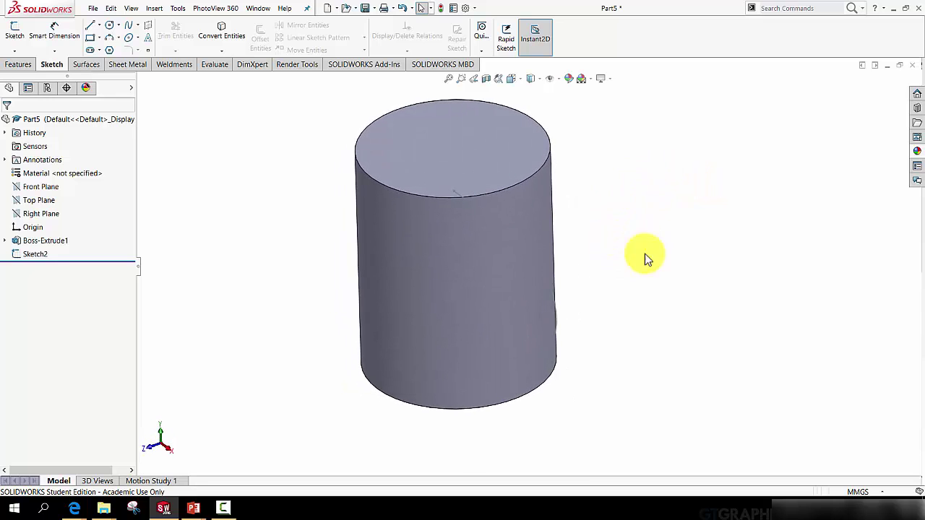
mouse_move(646, 258)
middle_mouse_down()
mouse_move(559, 311)
mouse_move(601, 283)
mouse_move(620, 244)
mouse_move(541, 299)
mouse_move(545, 314)
mouse_move(536, 245)
mouse_move(566, 220)
middle_mouse_up()
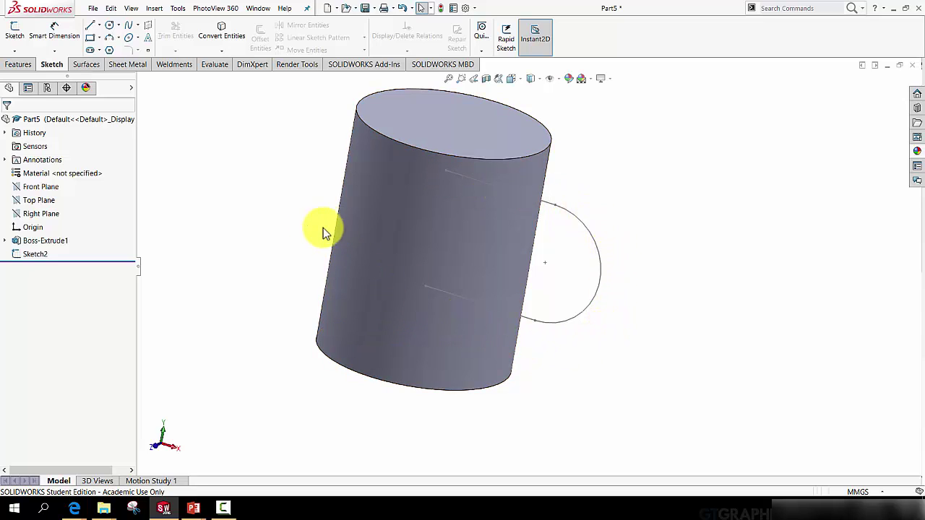
left_click(43, 214)
middle_click_drag(557, 233, 543, 269)
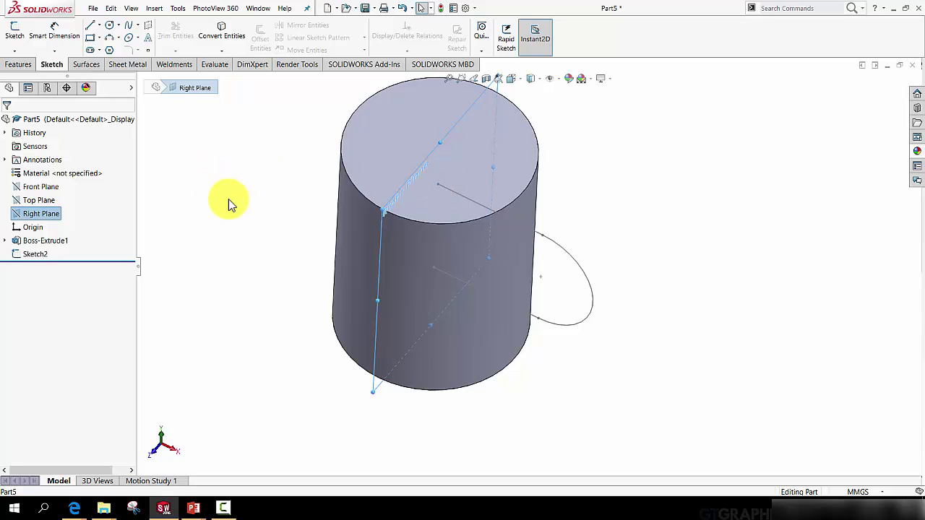
key("space")
left_click(289, 268)
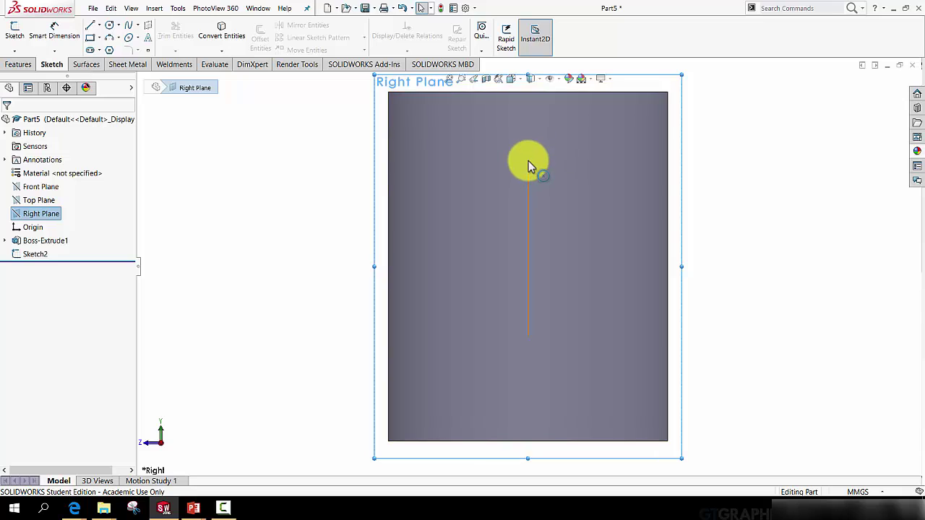
left_click(538, 82)
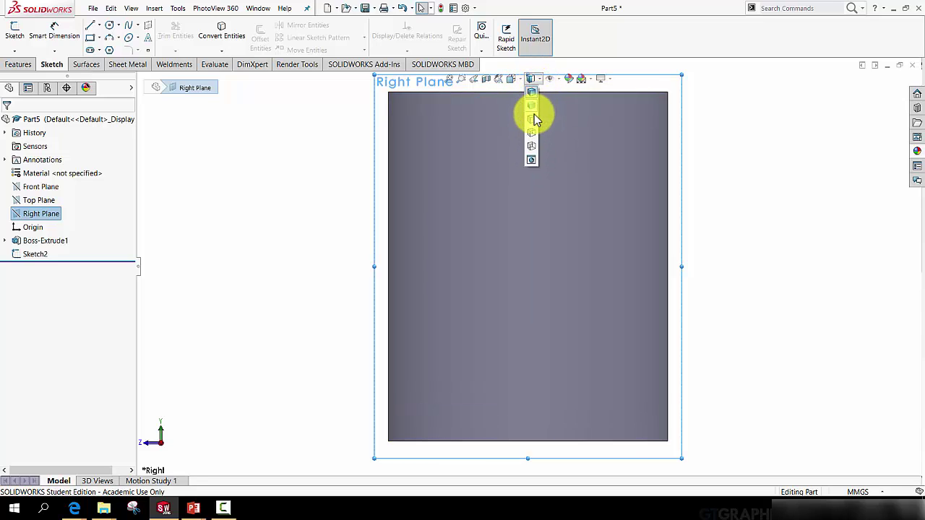
left_click(532, 148)
scroll(547, 180, "up", 4)
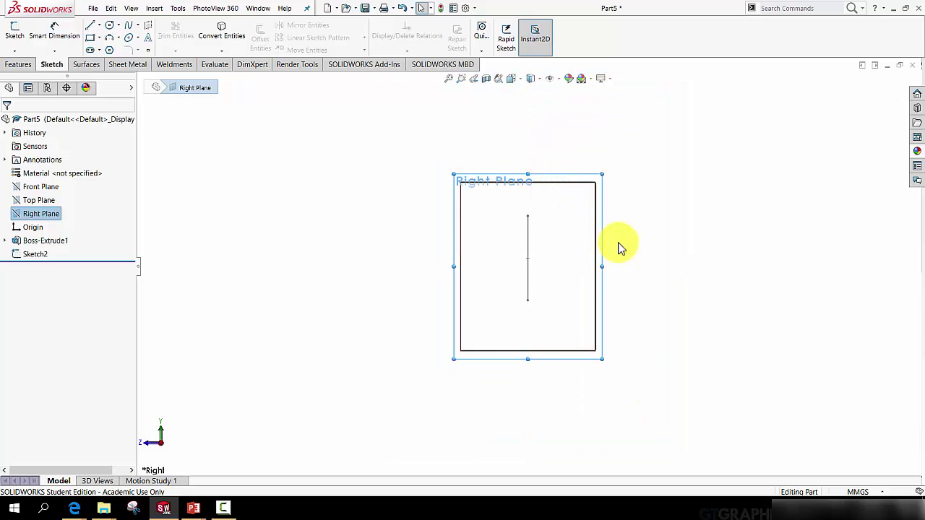
scroll(605, 221, "down", 3)
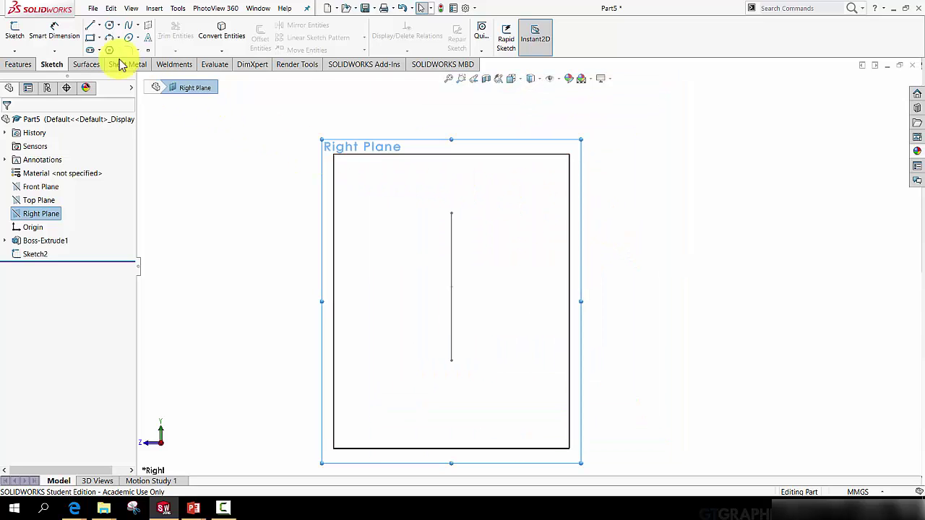
Step: Sketch a tilted ellipse on the Right Plane, centred on the handle path's upper endpoint, with radii of about 13.15 and 4.38 mm
left_click(130, 39)
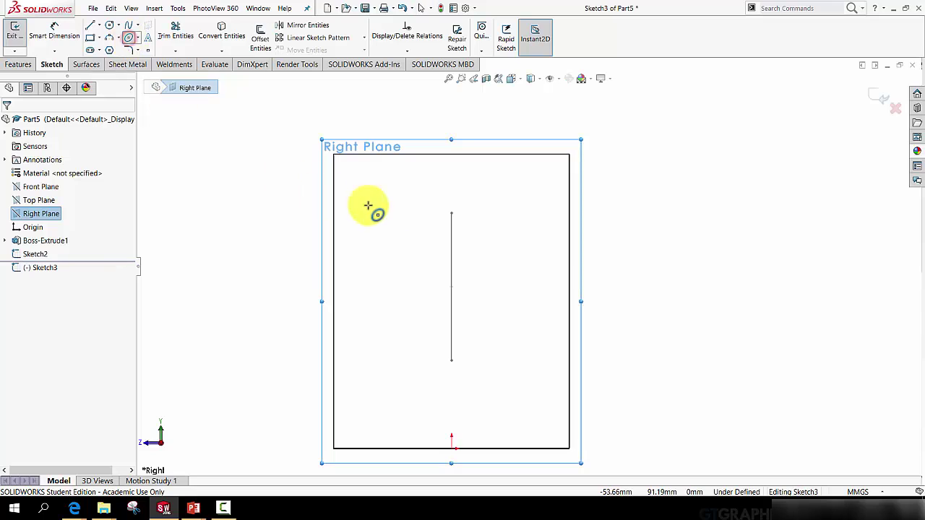
left_click(452, 212)
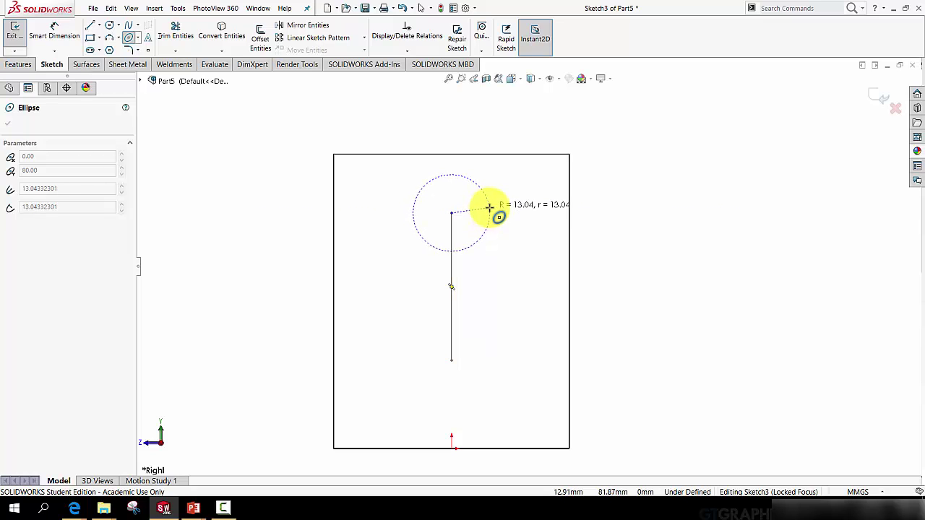
left_click(488, 201)
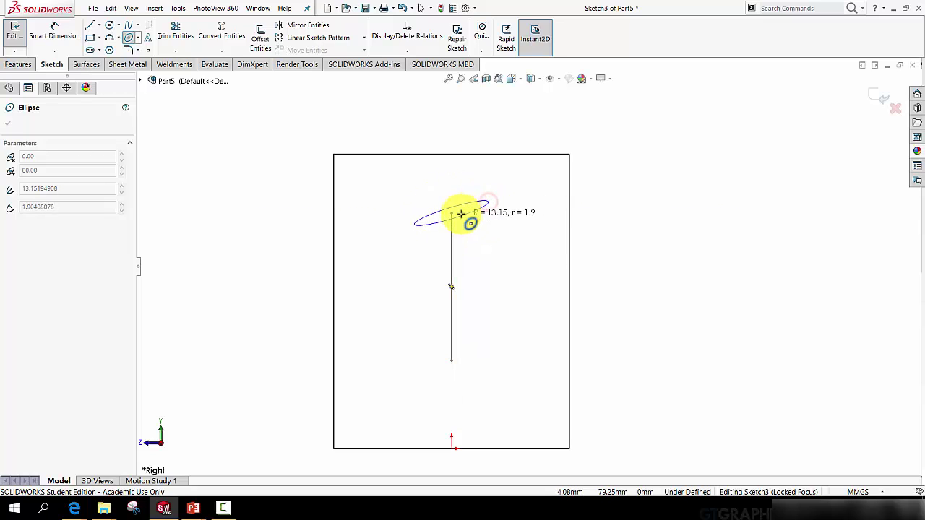
left_click(449, 200)
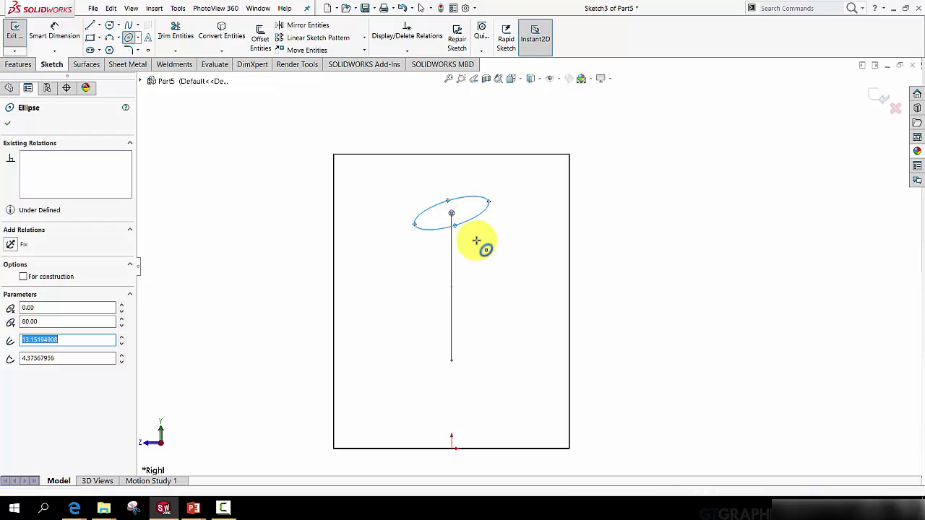
Step: Sketch a trial ellipse with radii of about 14.4 and 5.6 mm outside the body, and delete it
left_click(200, 188)
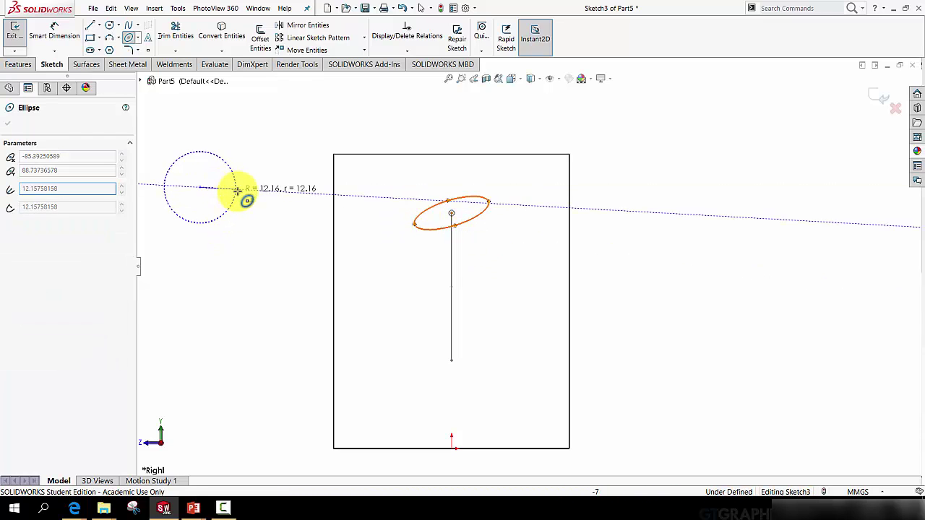
left_click(242, 188)
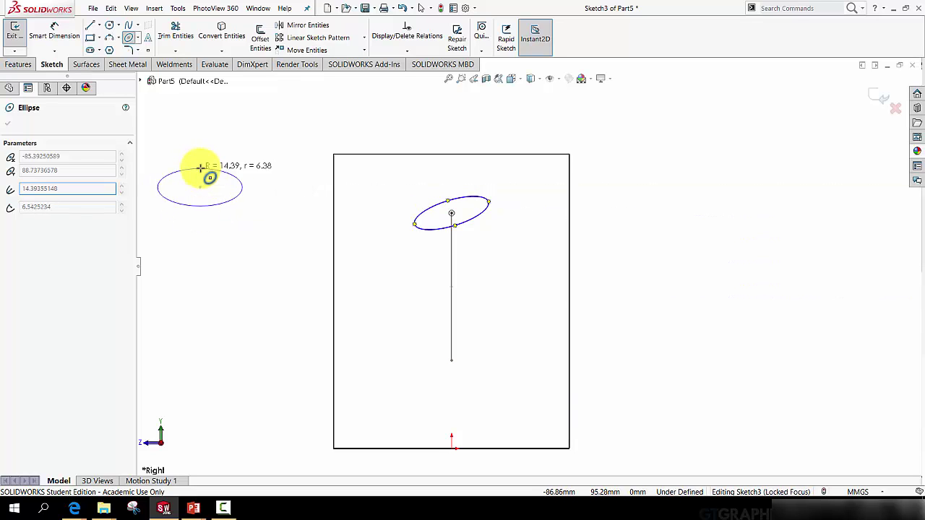
left_click(200, 171)
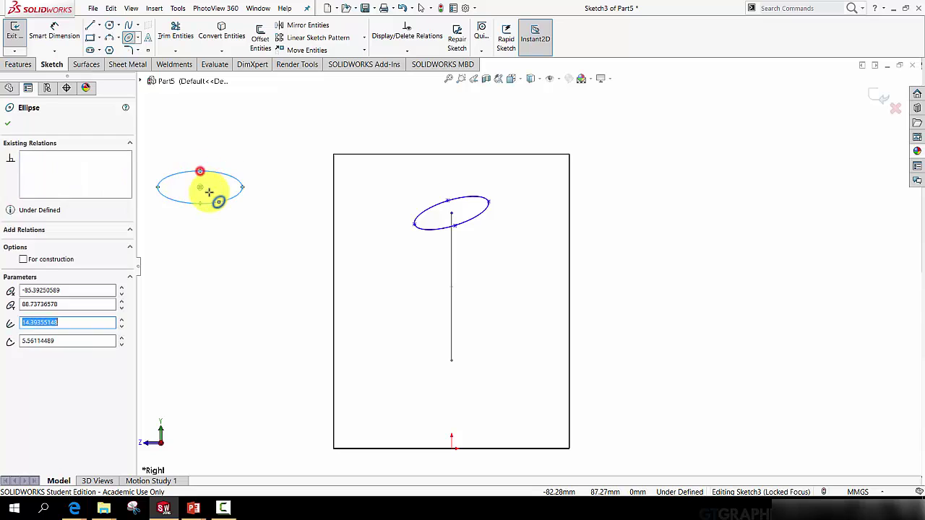
key("Escape")
left_click_drag(252, 152, 162, 241)
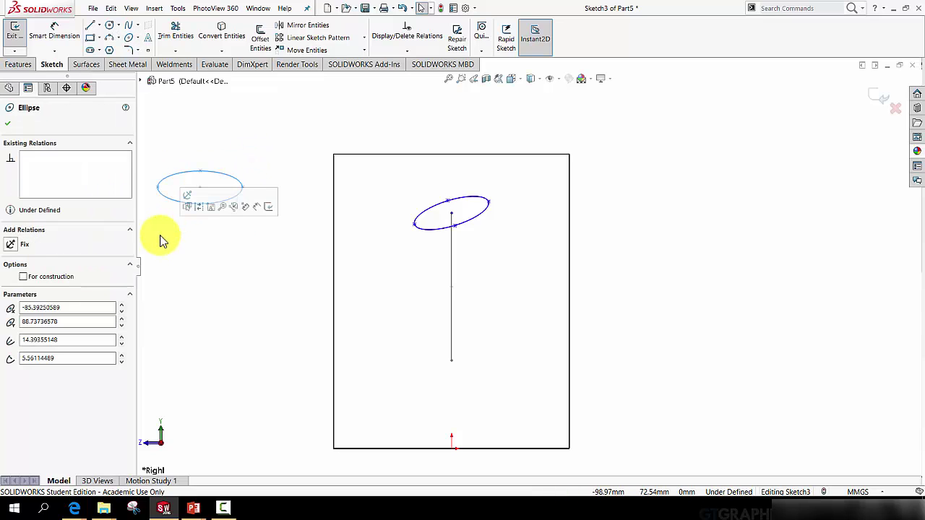
key("Delete")
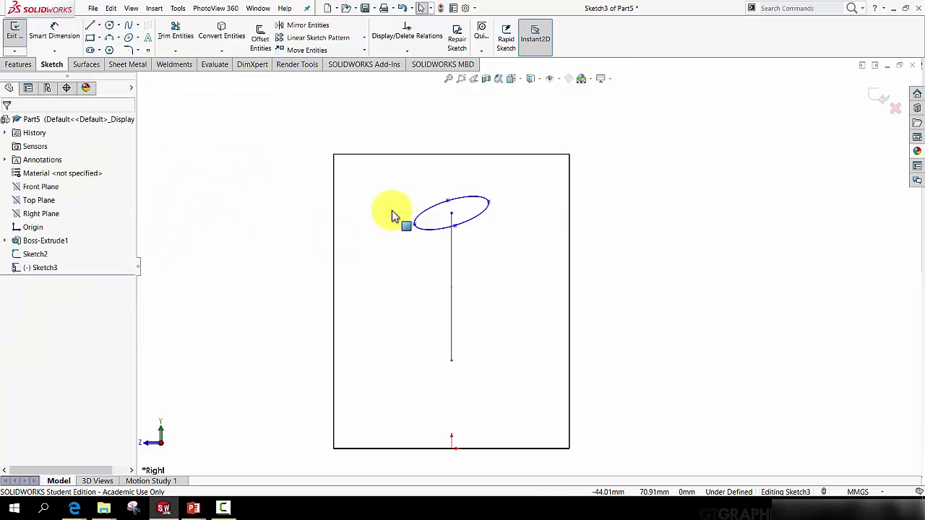
Step: Add a horizontal relation between the two end points of the ellipse's major axis
left_click(475, 222)
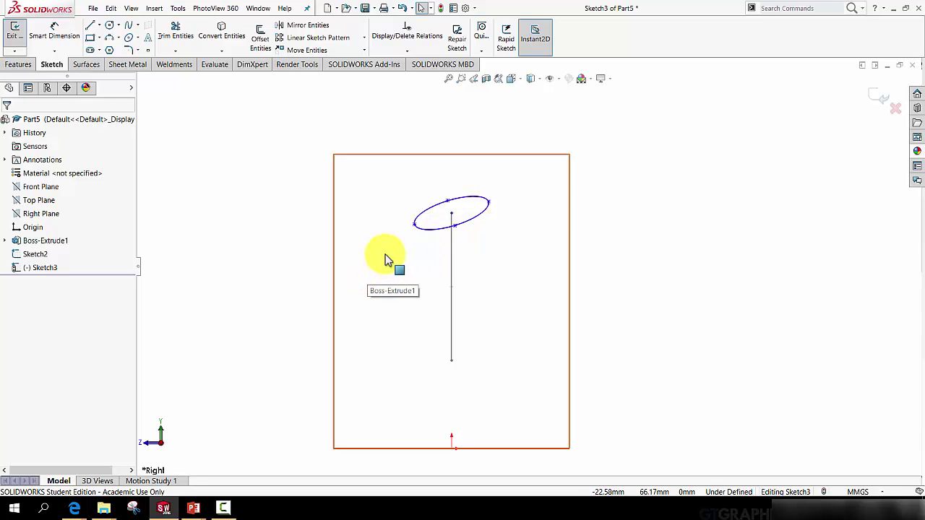
left_click(414, 225)
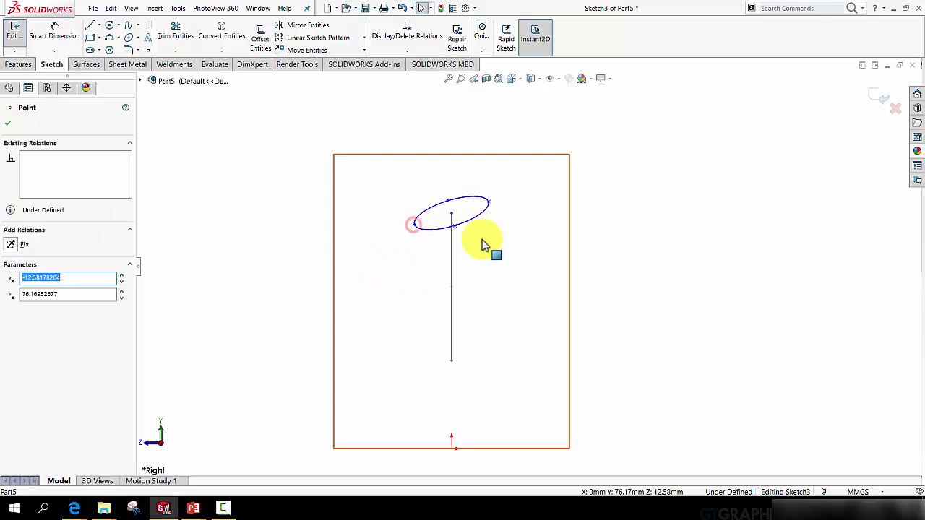
left_click(489, 202, "ctrl")
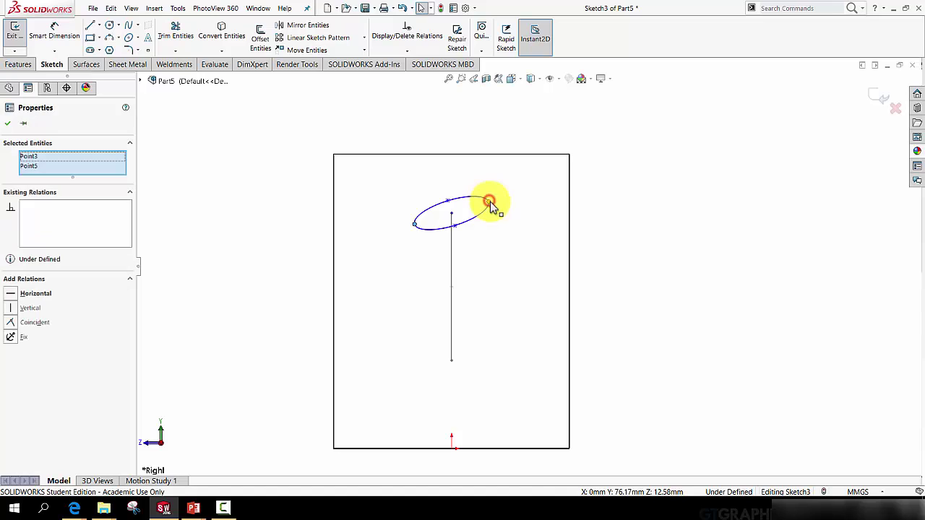
left_click(14, 299)
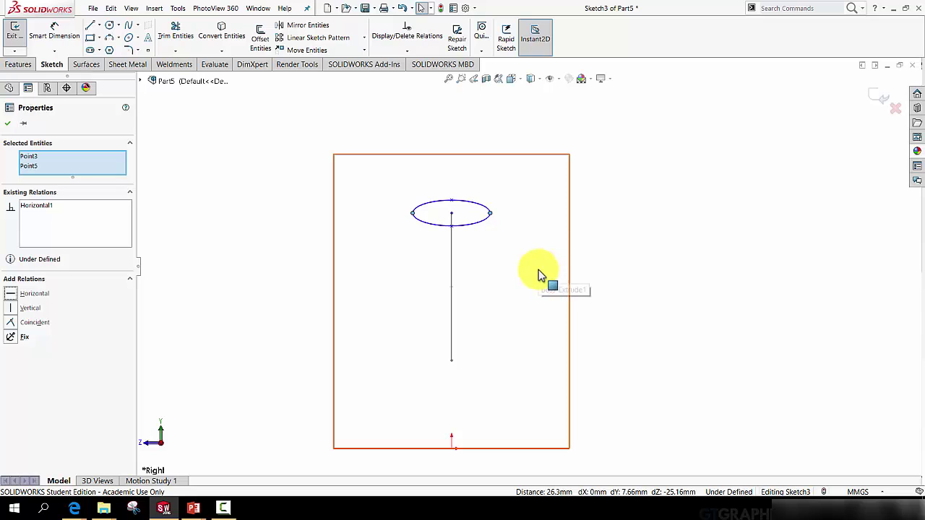
Step: Dimension the ellipse's major axis as 15 mm
left_click(63, 41)
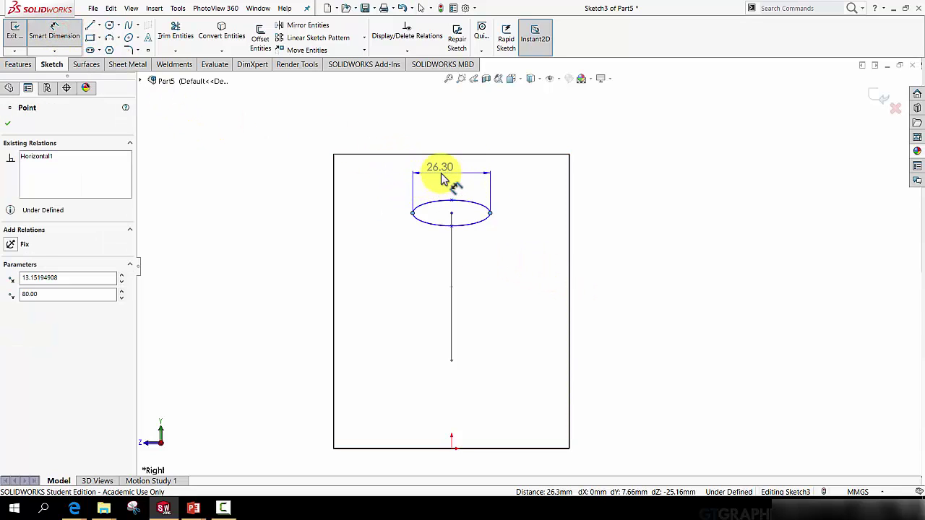
left_click(448, 173)
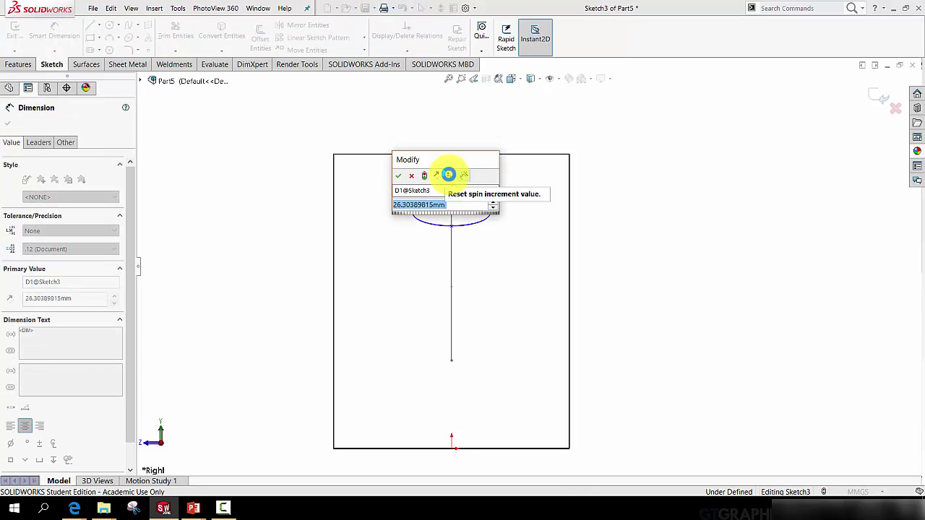
type("15")
key("Return")
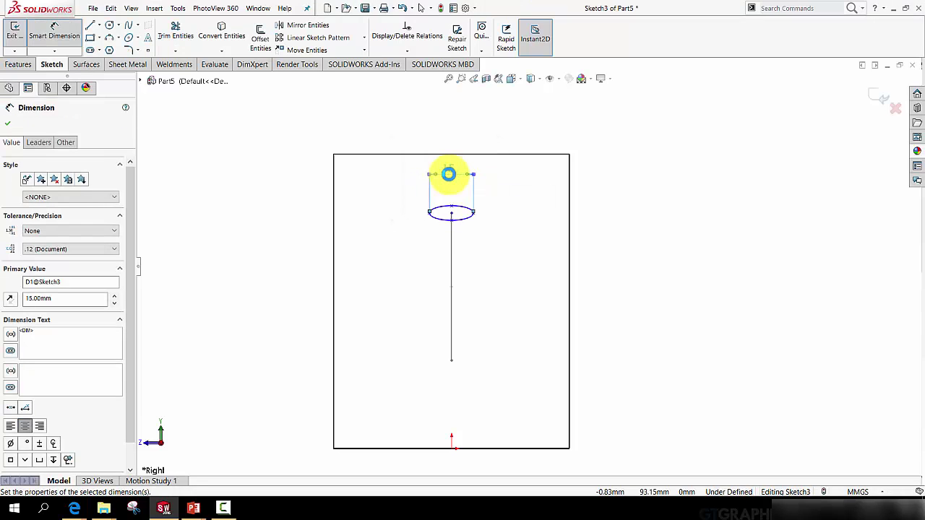
Step: Dimension the ellipse's minor axis as 6 mm
left_click(451, 214)
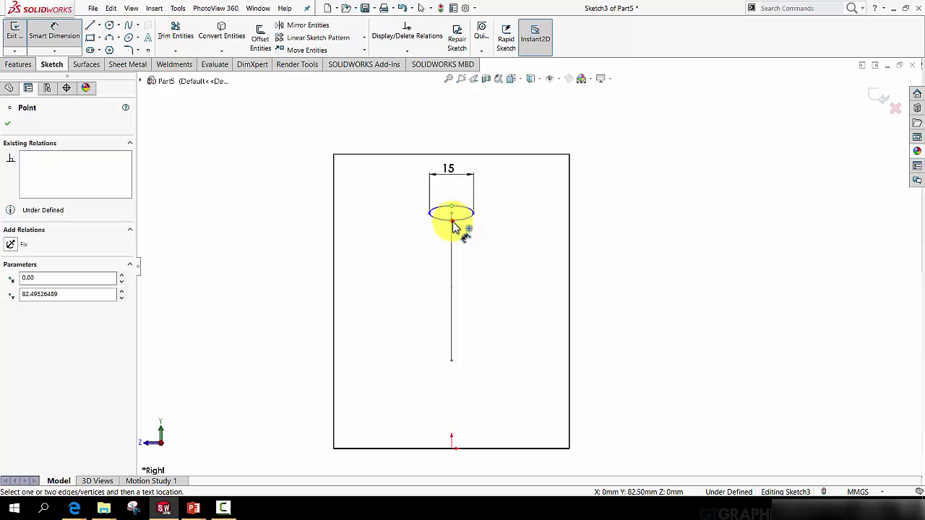
left_click(416, 216)
type("6")
key("Return")
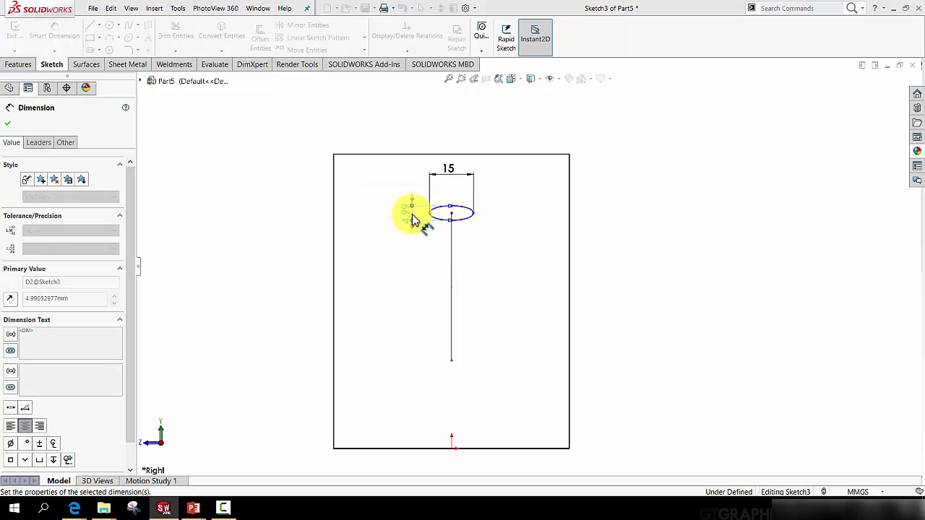
Step: Close the ellipse sketch and highlight the handle path sketch and the elliptical profile sketch in turn
left_click(879, 97)
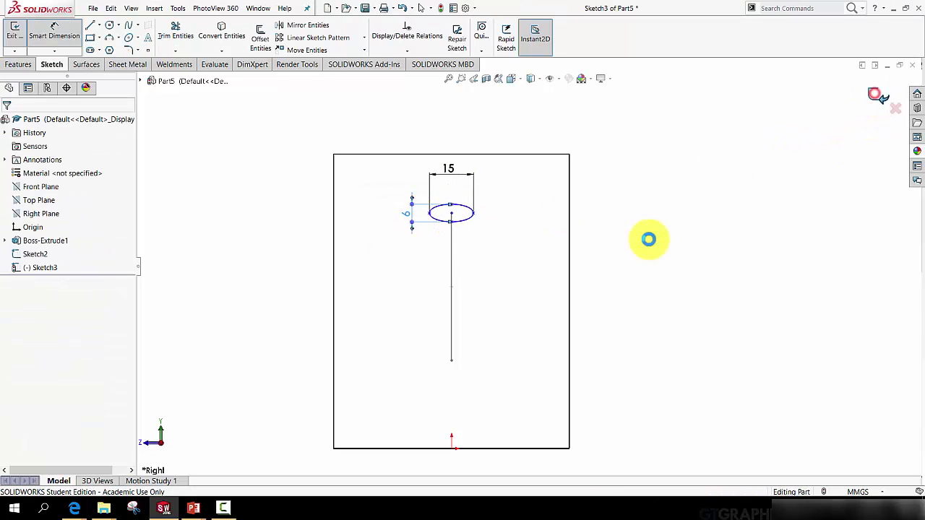
middle_click_drag(468, 289, 531, 313)
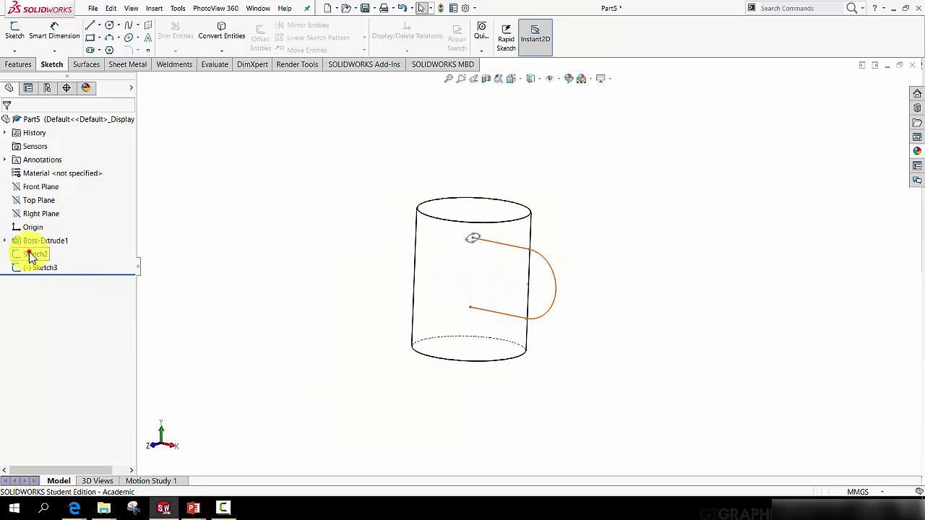
left_click(33, 255)
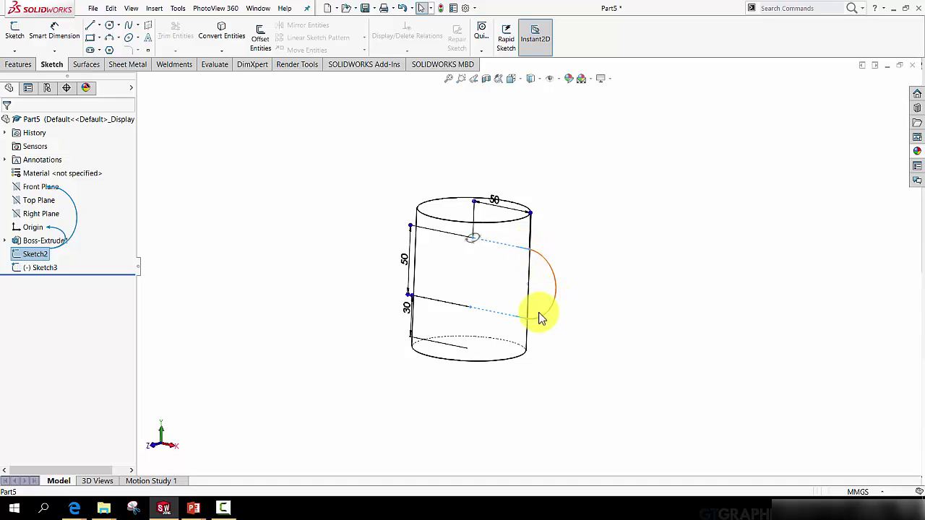
left_click(39, 268)
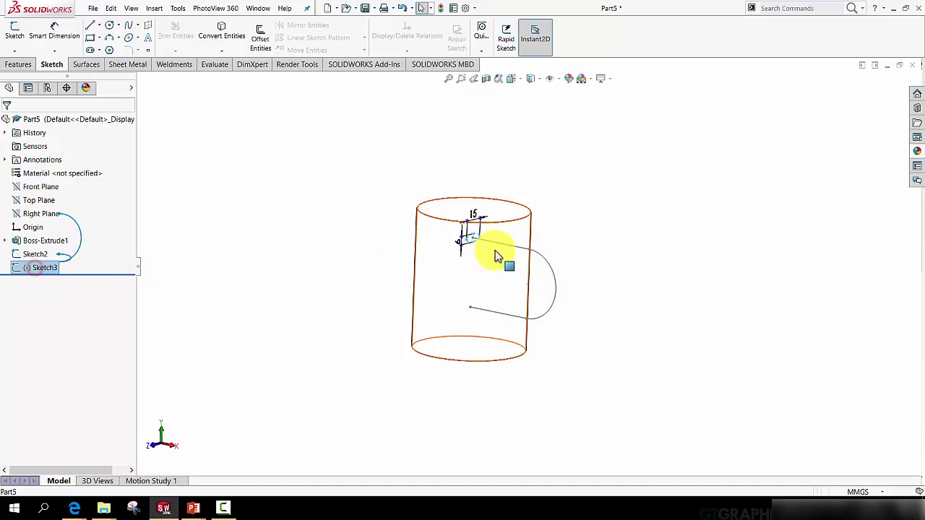
left_click(96, 309)
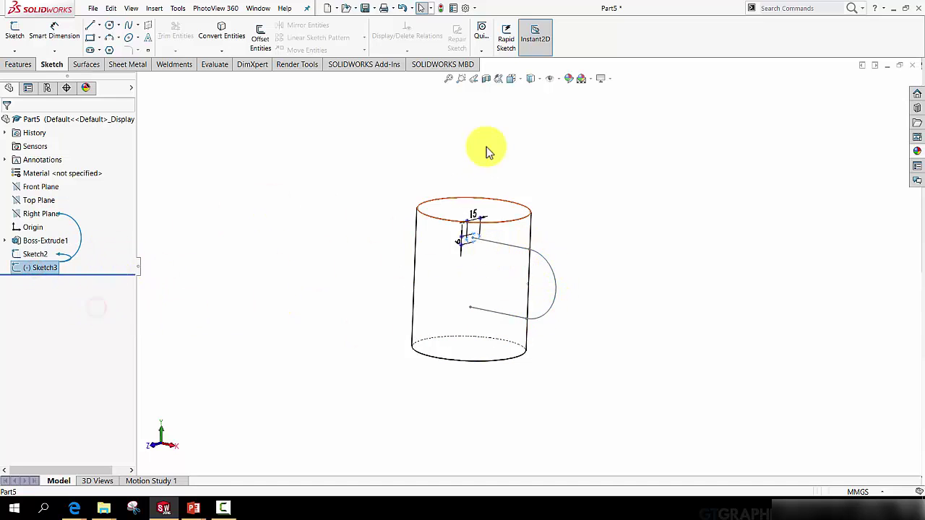
Step: Switch the model's display style to shaded with edges and clear the sketch selection
left_click(532, 79)
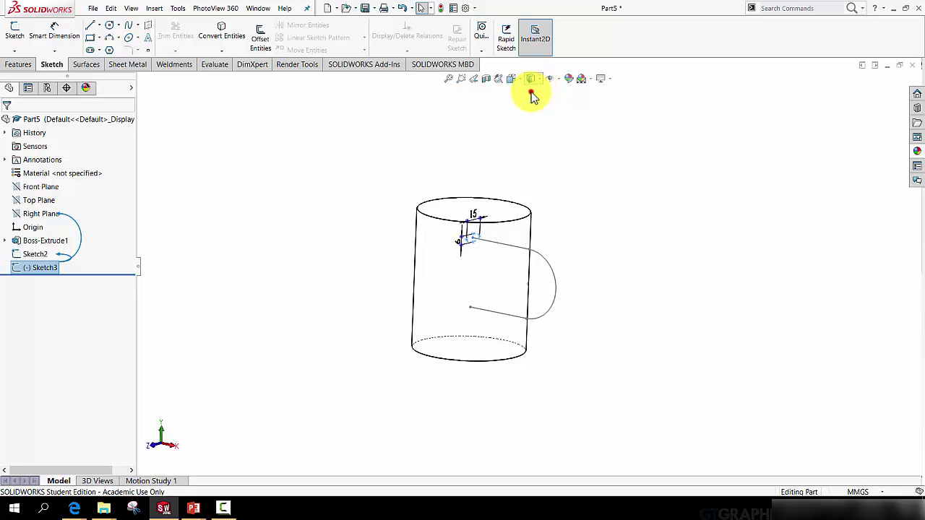
left_click(532, 95)
mouse_move(498, 274)
middle_mouse_down()
mouse_move(513, 265)
mouse_move(499, 273)
middle_mouse_up()
left_click(310, 253)
Step: Create the handle with a Swept Boss/Base, using the ellipse sketch as profile and the handle sketch as path
left_click(16, 61)
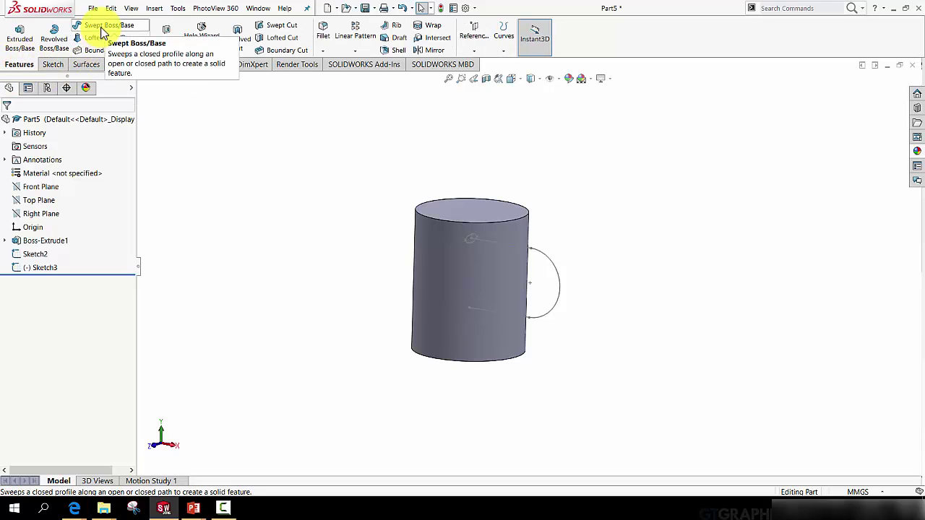
left_click(103, 27)
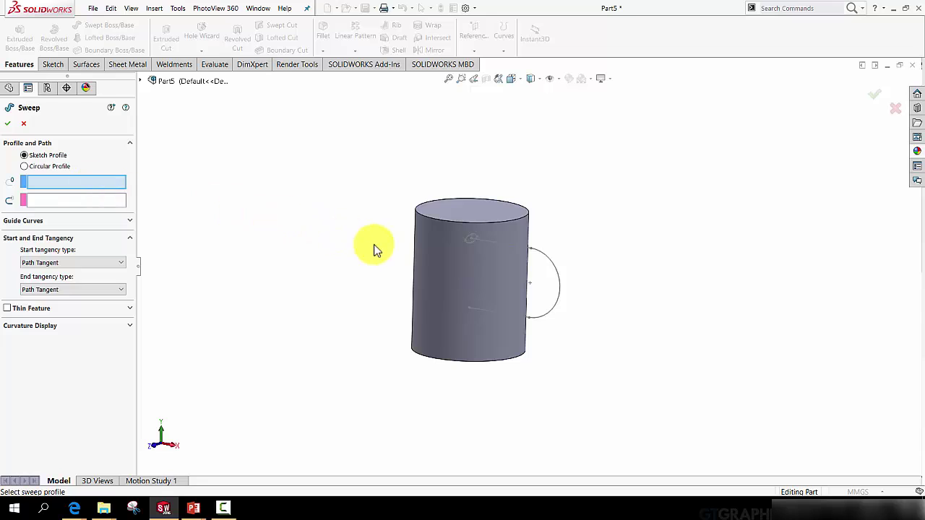
left_click(468, 244)
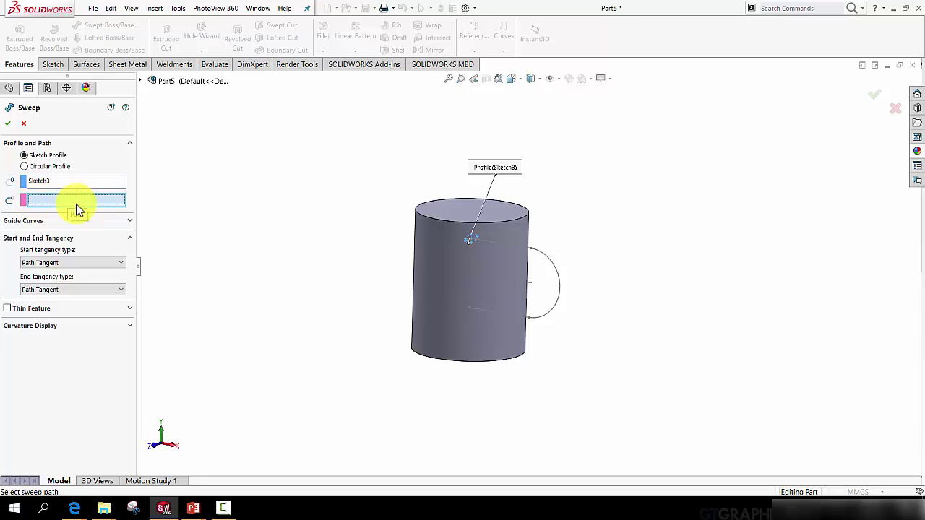
left_click(541, 251)
left_click(873, 95)
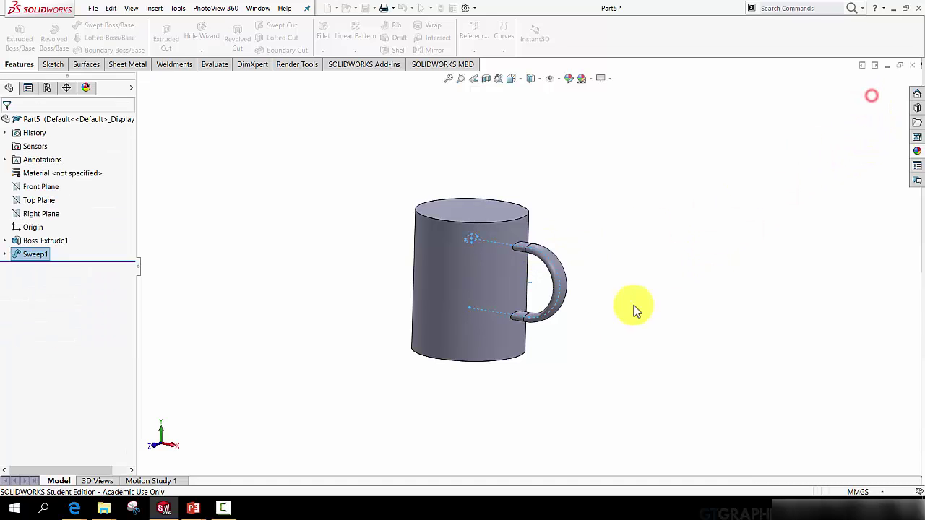
scroll(568, 305, "down", 2)
mouse_move(541, 295)
middle_mouse_down()
mouse_move(554, 250)
mouse_move(572, 260)
mouse_move(572, 210)
mouse_move(525, 288)
middle_mouse_up()
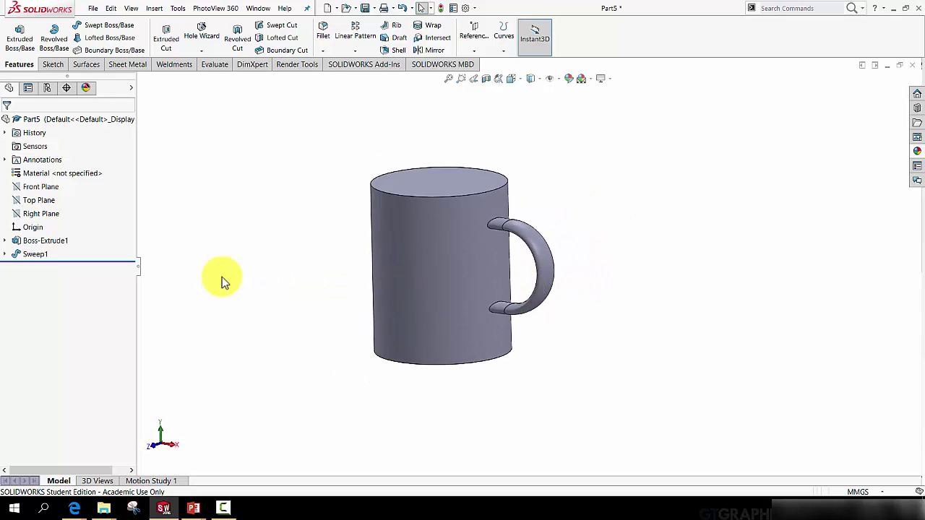
Step: Edit the sweep's elliptical profile sketch and set the ellipse's major axis to 20 mm
left_click(5, 255)
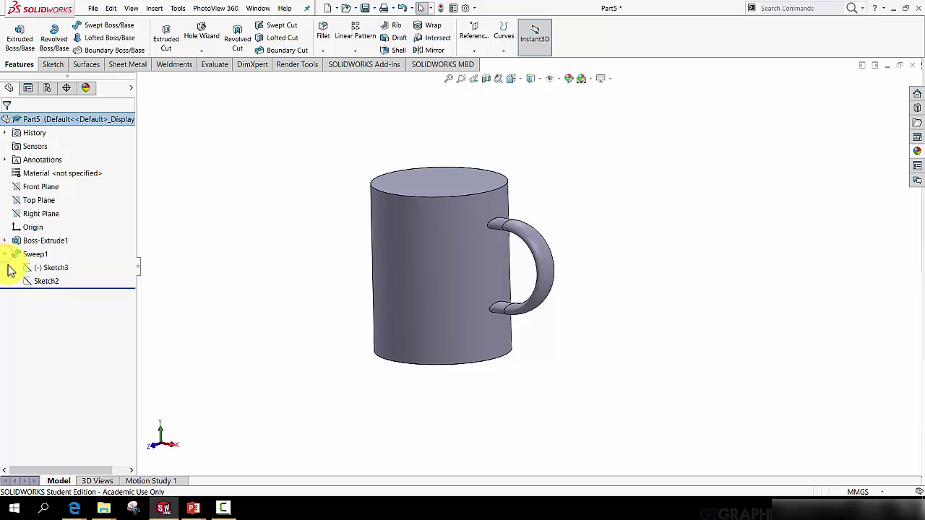
right_click(51, 271)
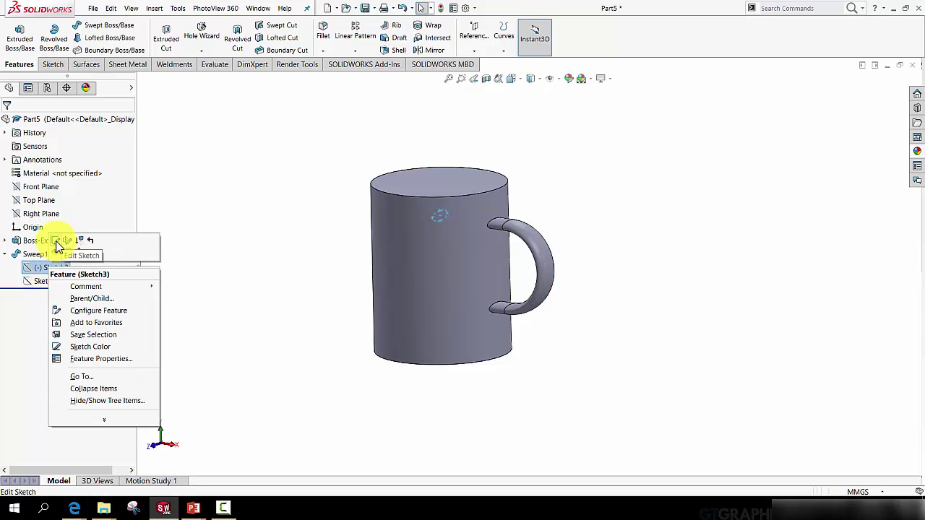
left_click(57, 241)
scroll(448, 213, "up", 5)
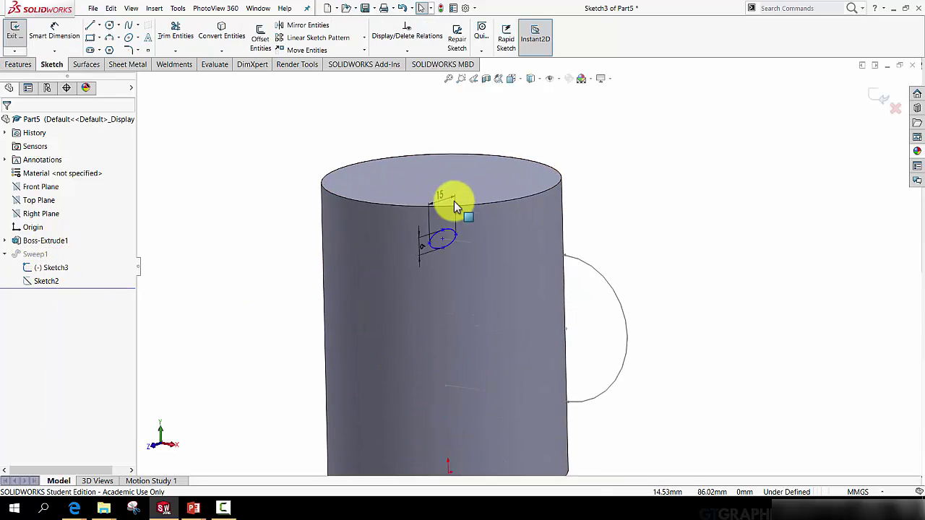
left_click(442, 208)
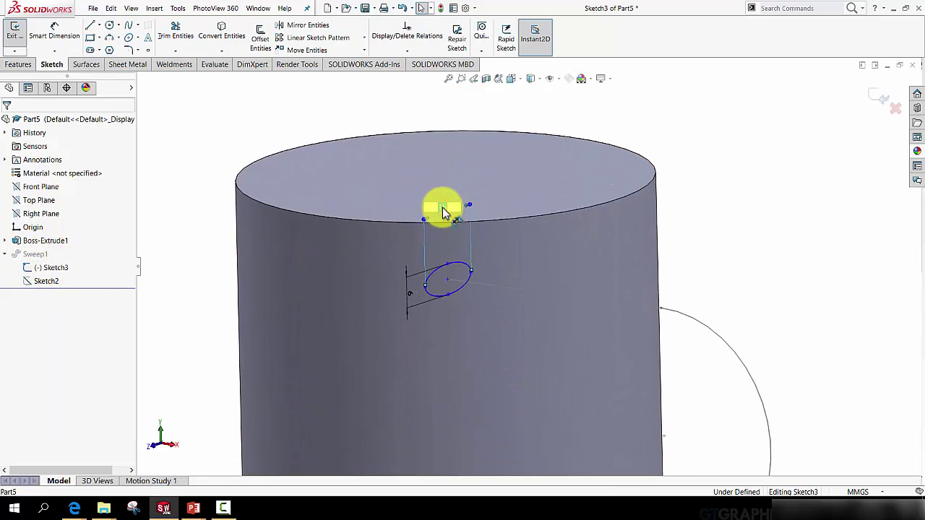
type("20")
key("Return")
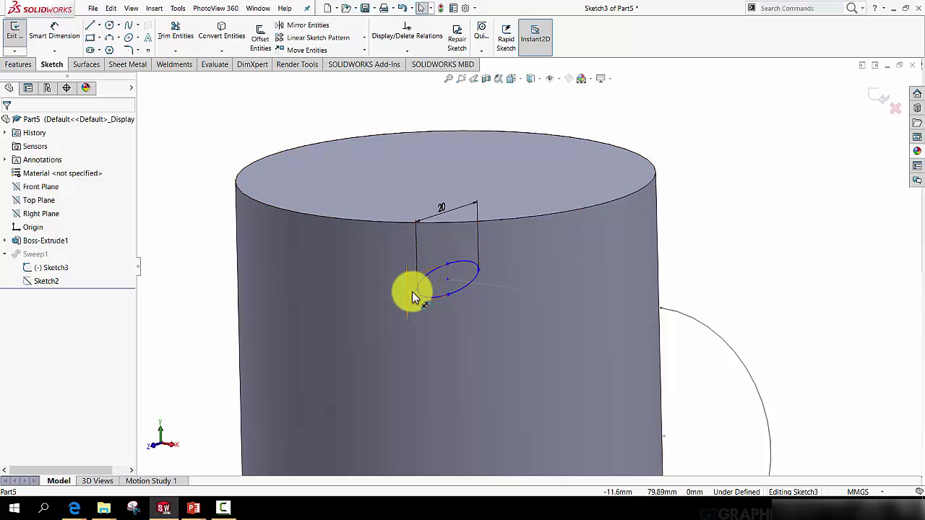
Step: Set the ellipse's minor axis to 8 mm and exit the sketch to rebuild the handle
left_click(411, 292)
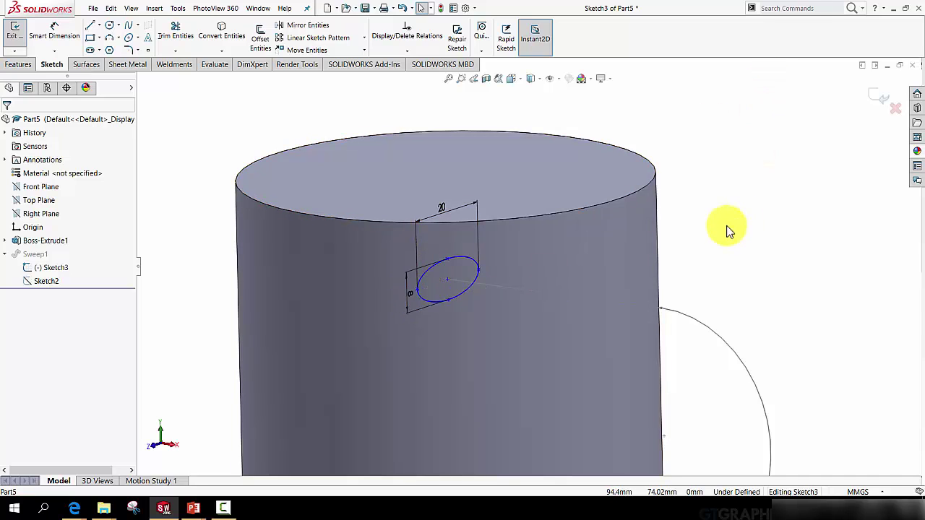
scroll(679, 282, "up", 5)
key("Escape")
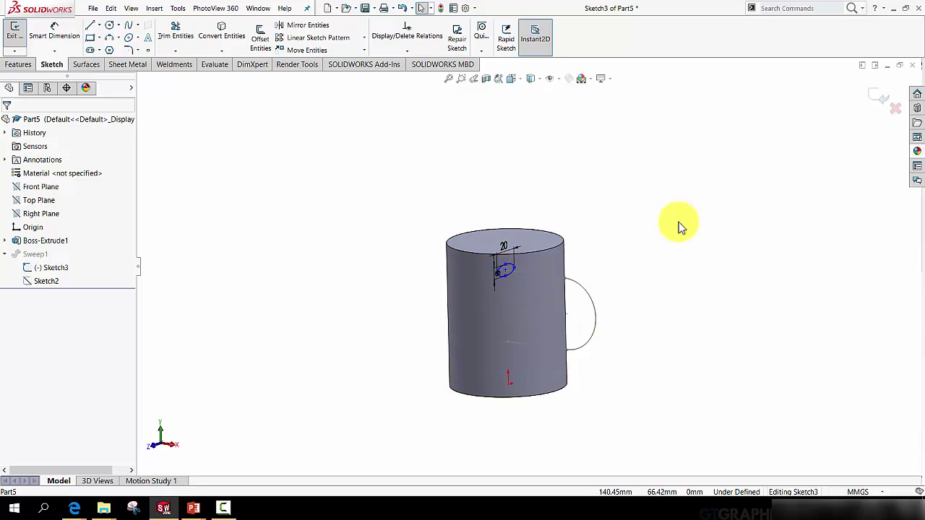
left_click(876, 96)
mouse_move(537, 371)
middle_mouse_down()
mouse_move(574, 290)
mouse_move(614, 304)
mouse_move(560, 335)
middle_mouse_up()
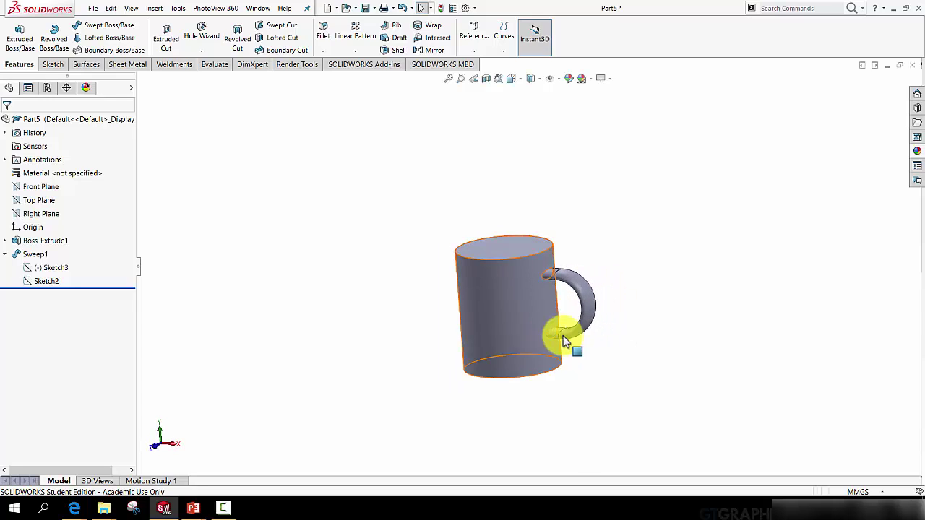
scroll(584, 318, "down", 3)
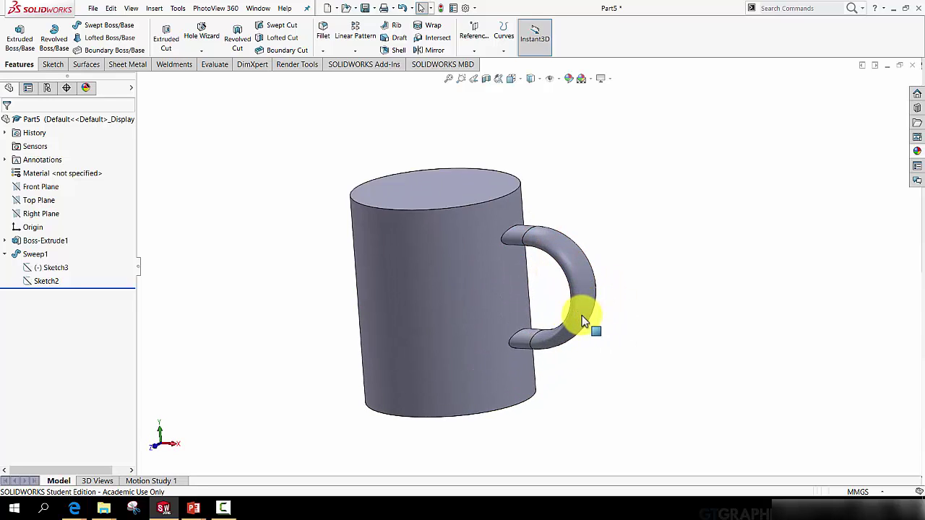
Step: Fillet the two edges where the handle meets the cylindrical body with a 2 mm radius
left_click(324, 32)
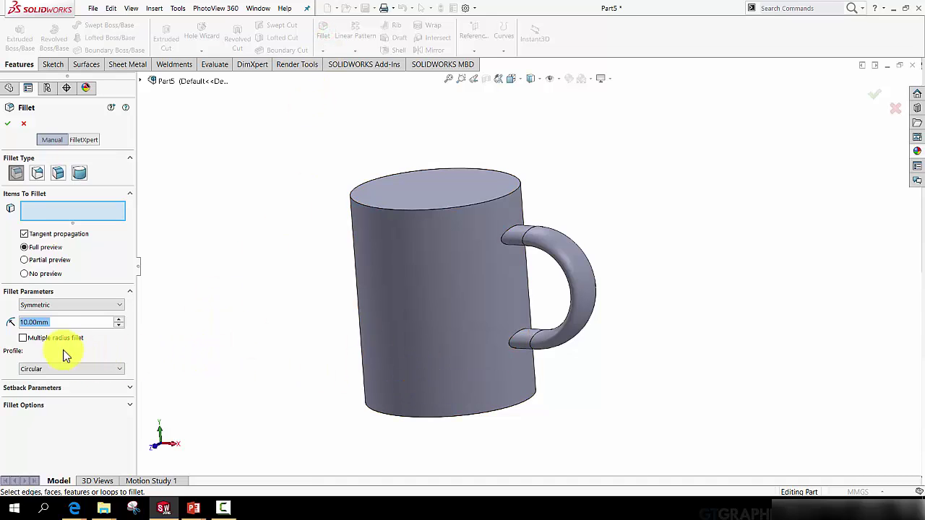
left_click(58, 326)
type("2")
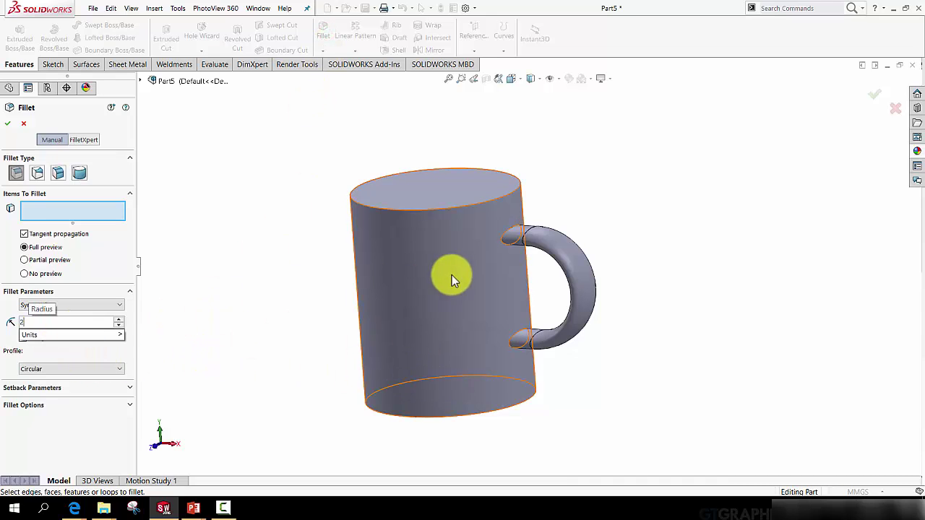
left_click(502, 241)
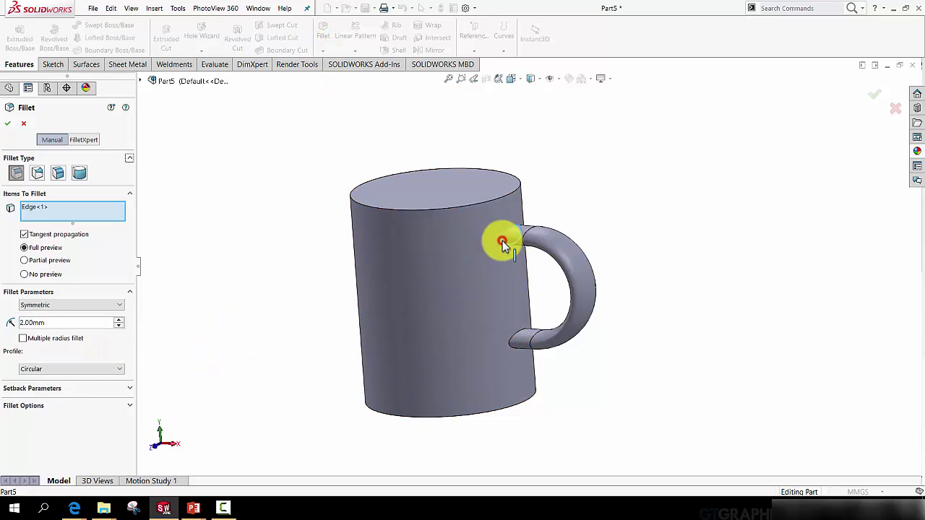
left_click(517, 333)
left_click(16, 124)
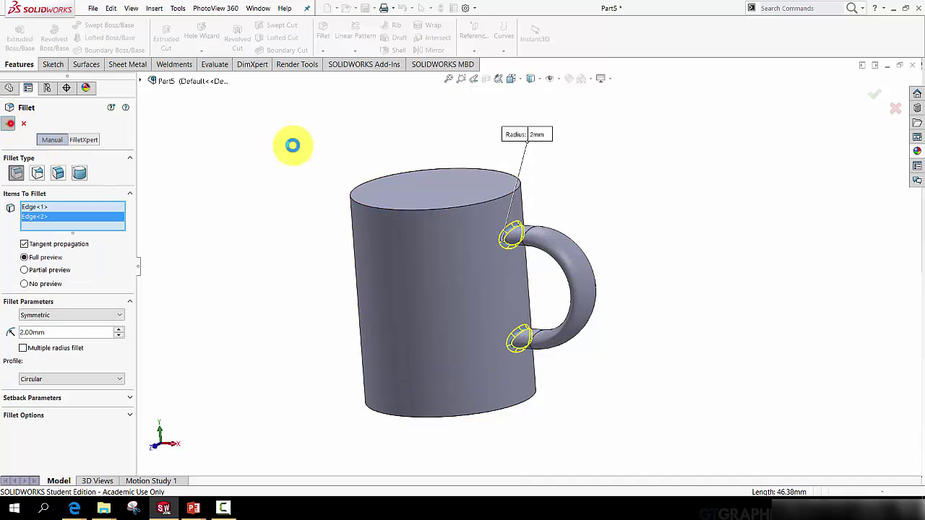
Step: Fillet the bottom outer edge of the cylindrical body with an 8 mm radius
left_click(323, 41)
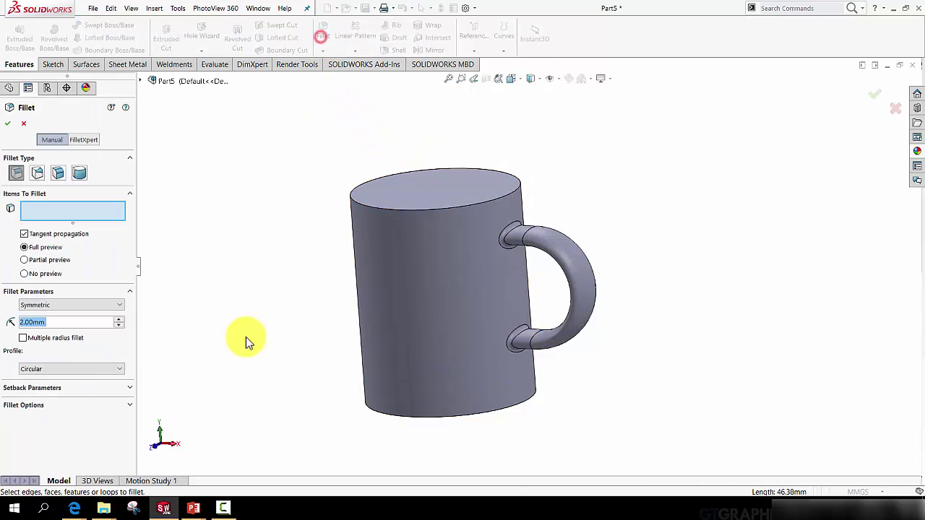
type("10")
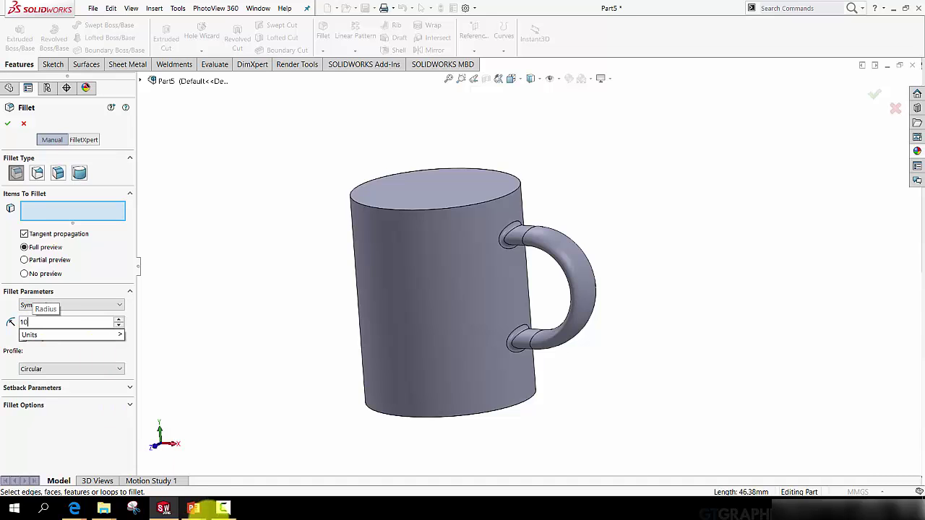
key("Return")
left_click(380, 417)
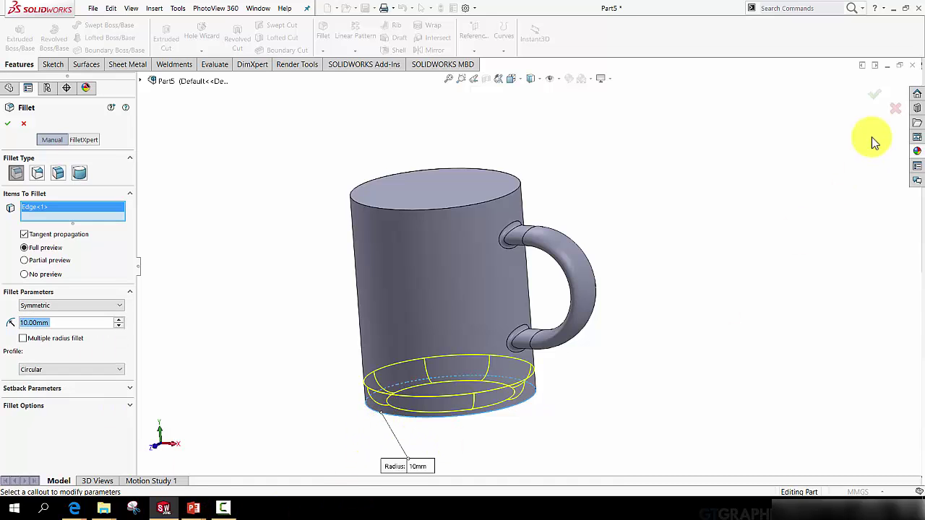
left_click_drag(67, 322, 6, 327)
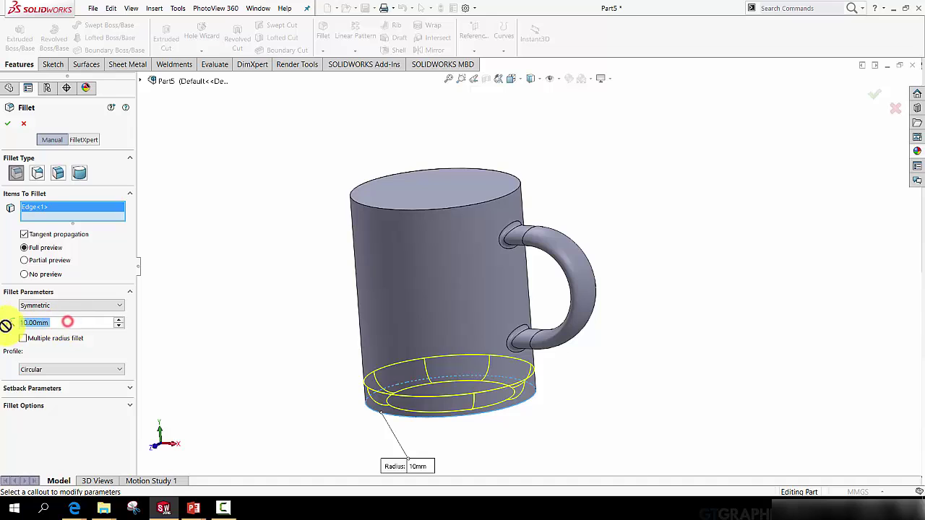
type("8")
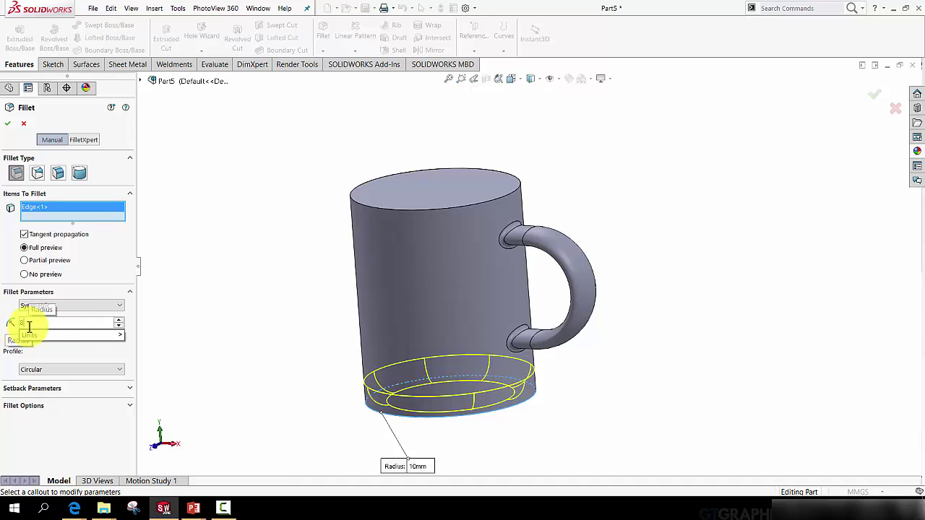
key("Return")
left_click(8, 124)
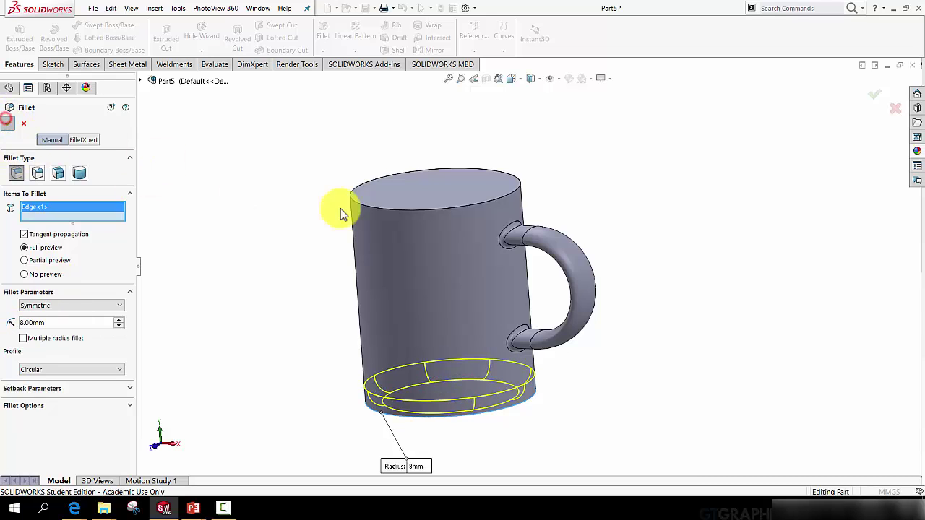
left_click(287, 230)
Step: Sketch a circle of about 34.8 mm radius on the body's top face, centred on the origin
middle_click_drag(443, 297, 499, 296)
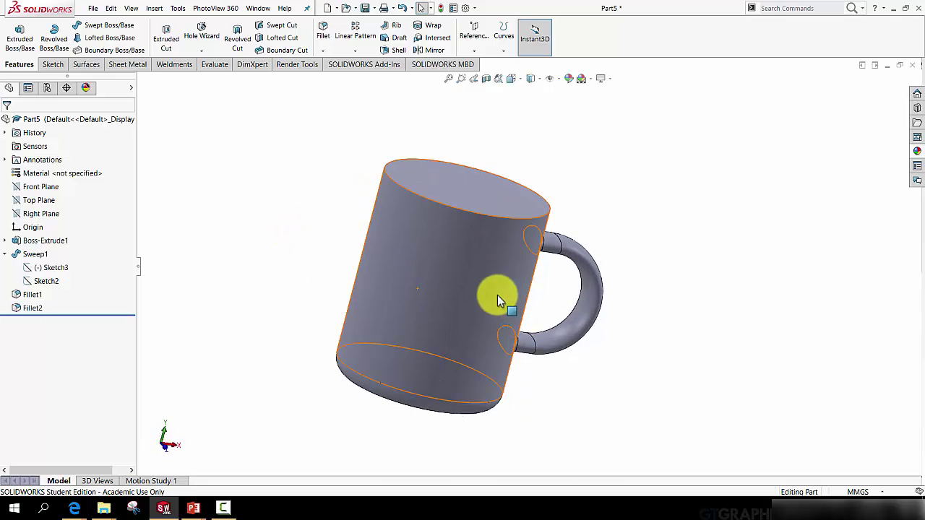
middle_click_drag(465, 197, 433, 233)
left_click(51, 65)
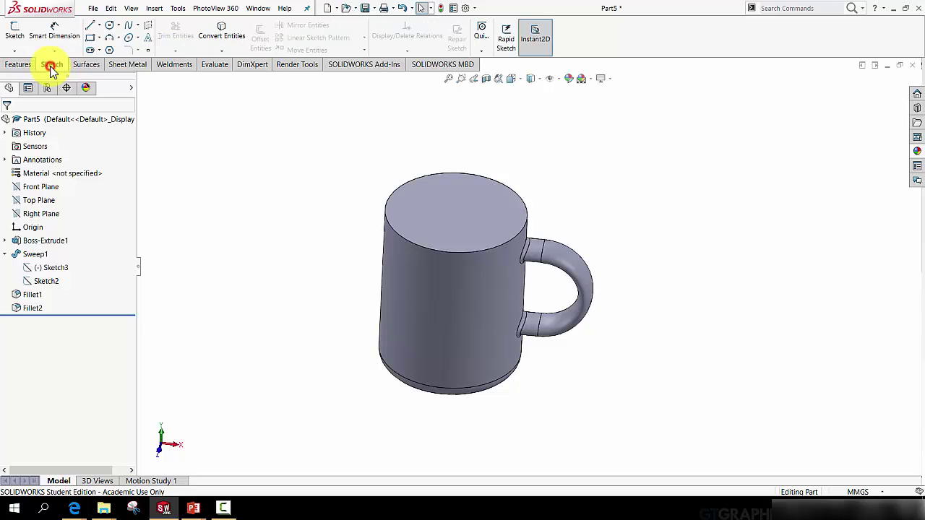
left_click(109, 24)
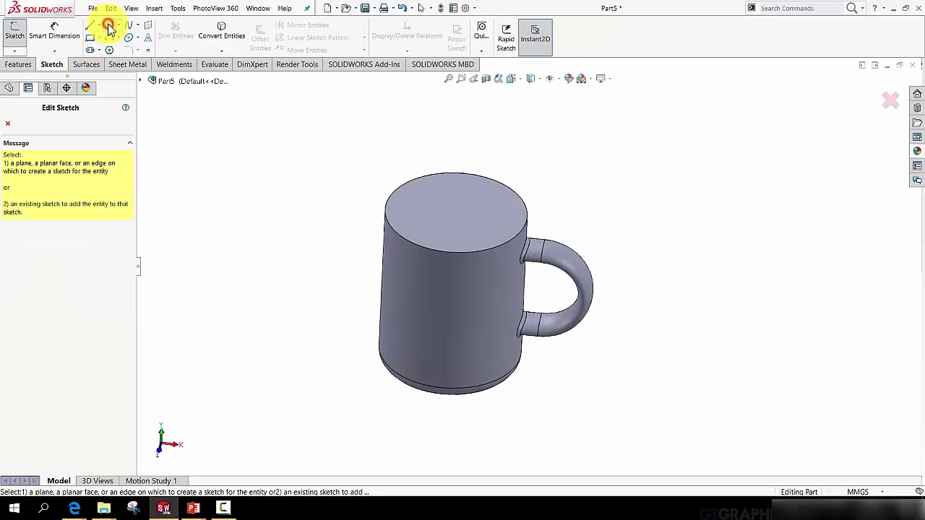
left_click(450, 201)
left_click(456, 211)
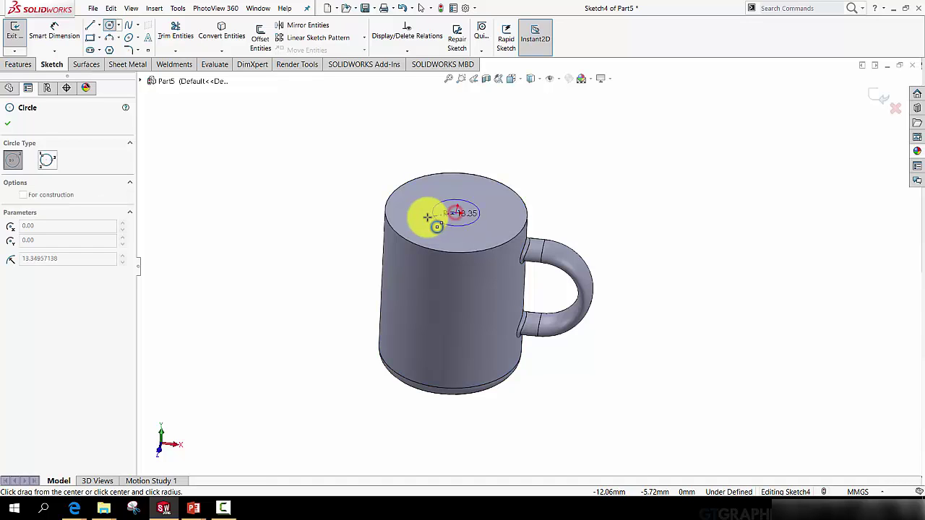
left_click(398, 219)
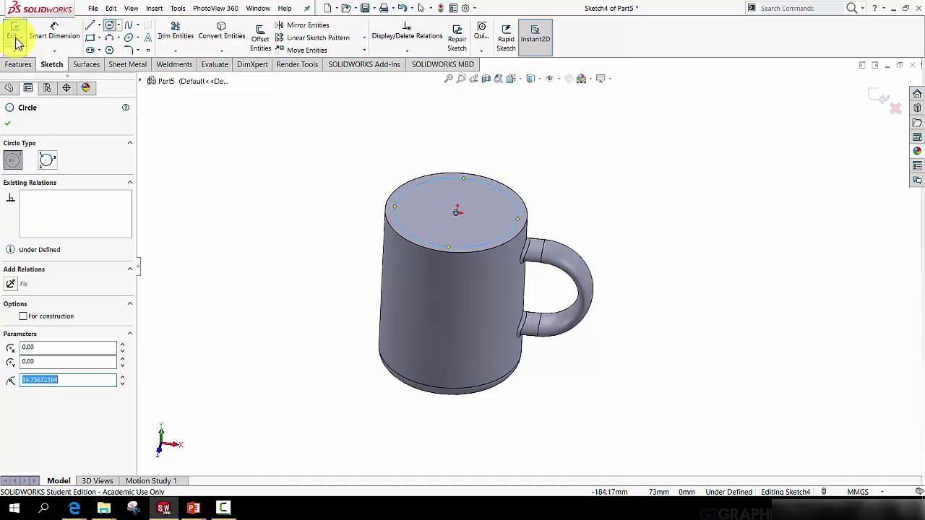
Step: Dimension the circle on the mug's top face to a diameter of 70 mm
left_click(40, 31)
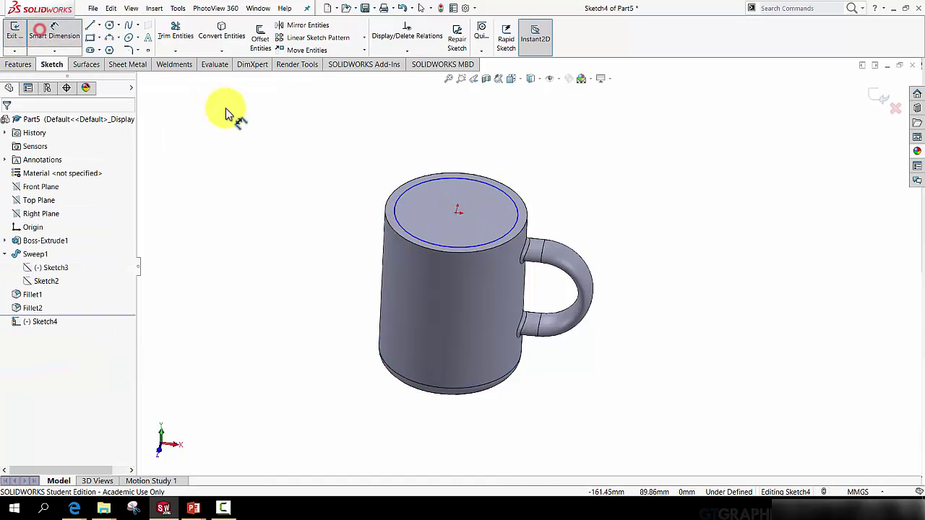
left_click(397, 201)
left_click(339, 201)
type("70")
key("Return")
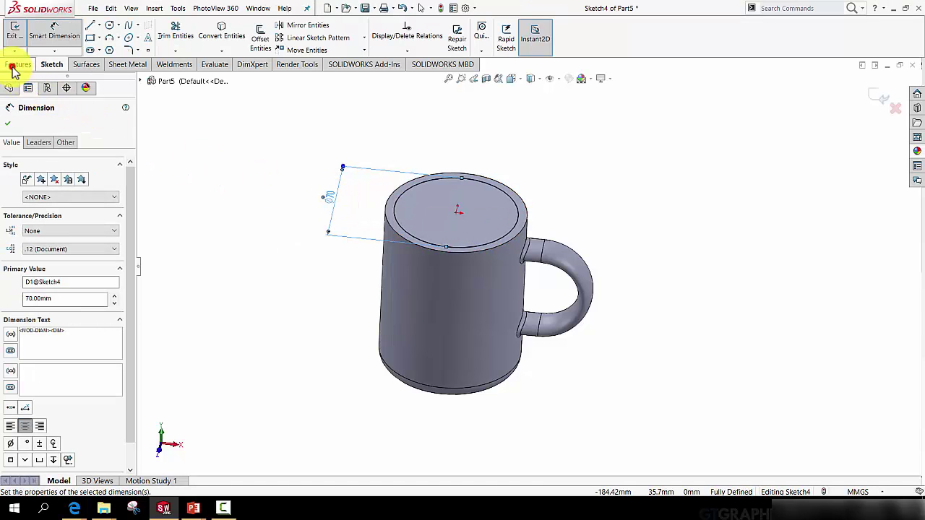
Step: Hollow out the mug with a blind Extruded Cut of the circle, 94 mm deep
left_click(18, 65)
left_click(161, 40)
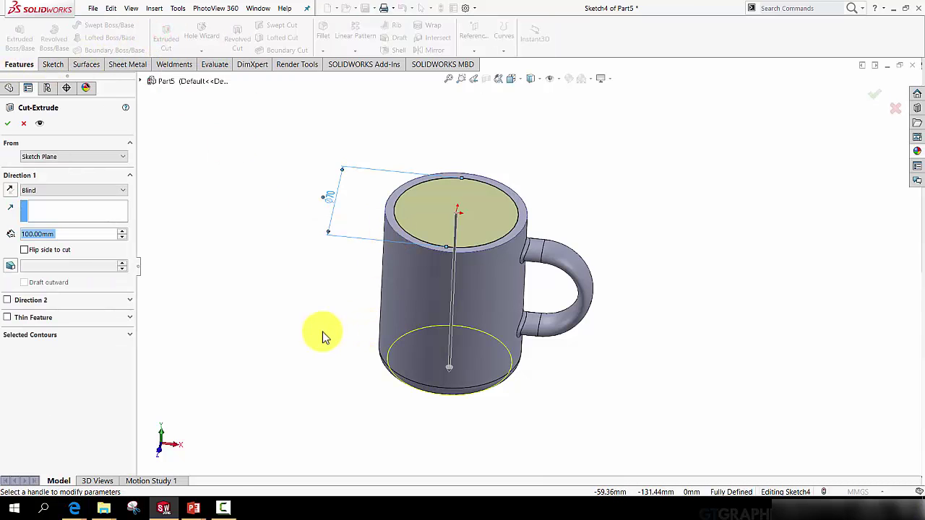
type("94")
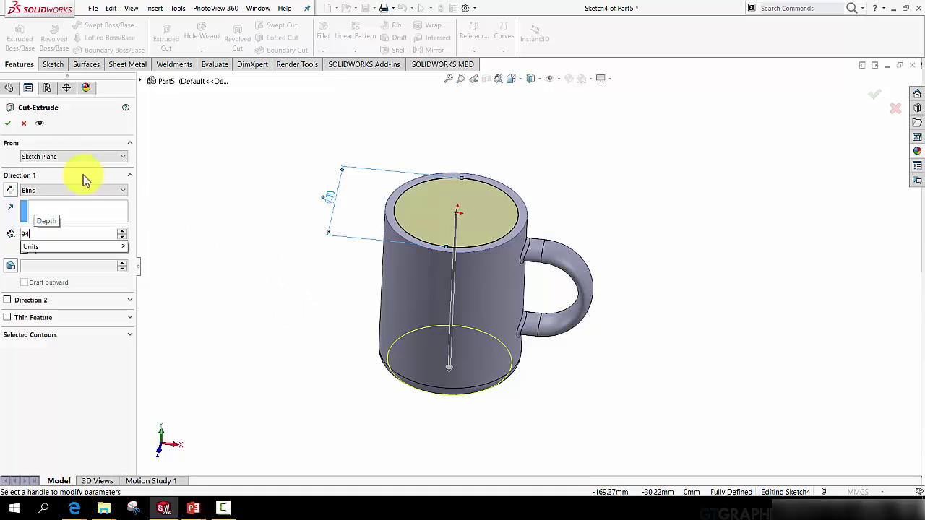
left_click(8, 124)
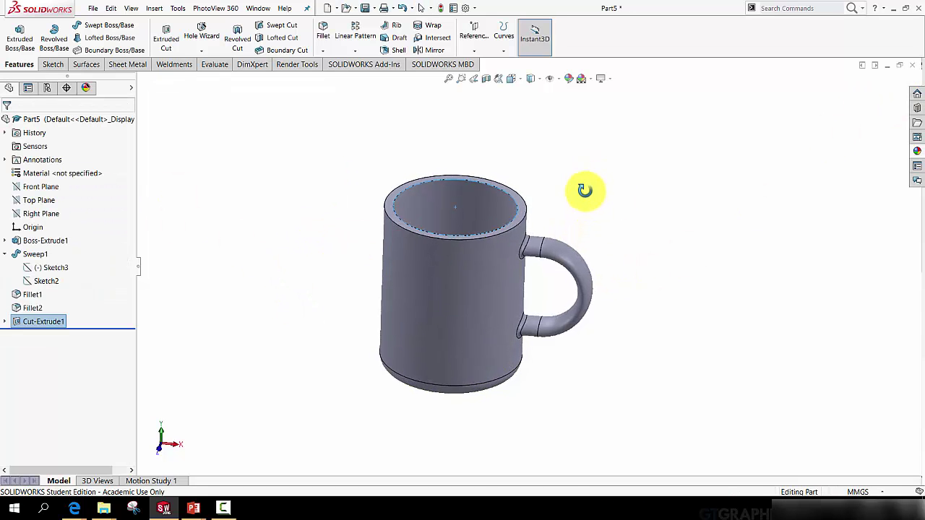
Step: Fillet the inner bottom edge of the mug's cavity with an 8 mm radius
middle_click_drag(585, 190, 589, 282)
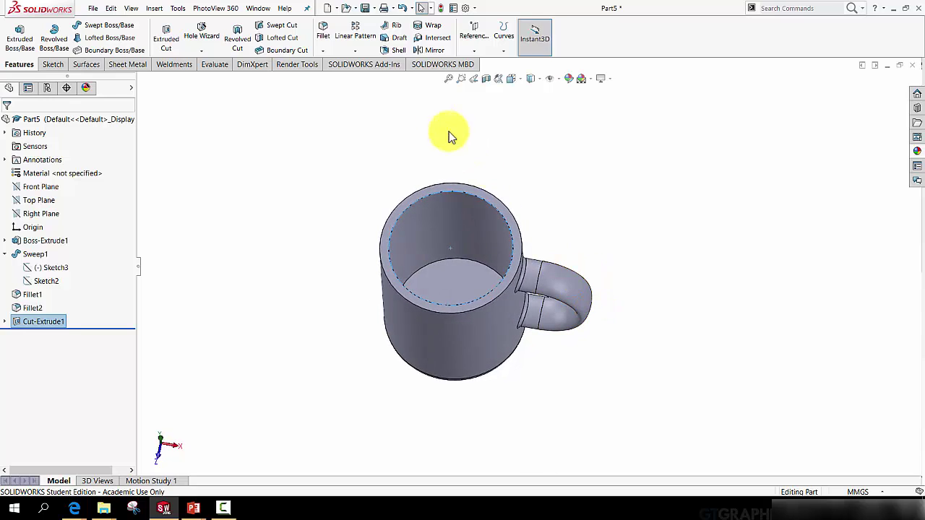
left_click(325, 33)
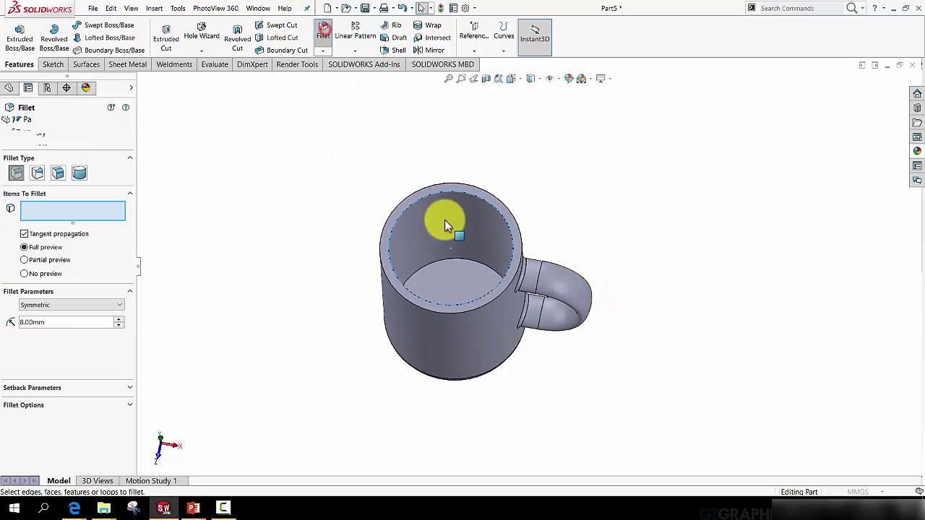
left_click(456, 262)
left_click(7, 123)
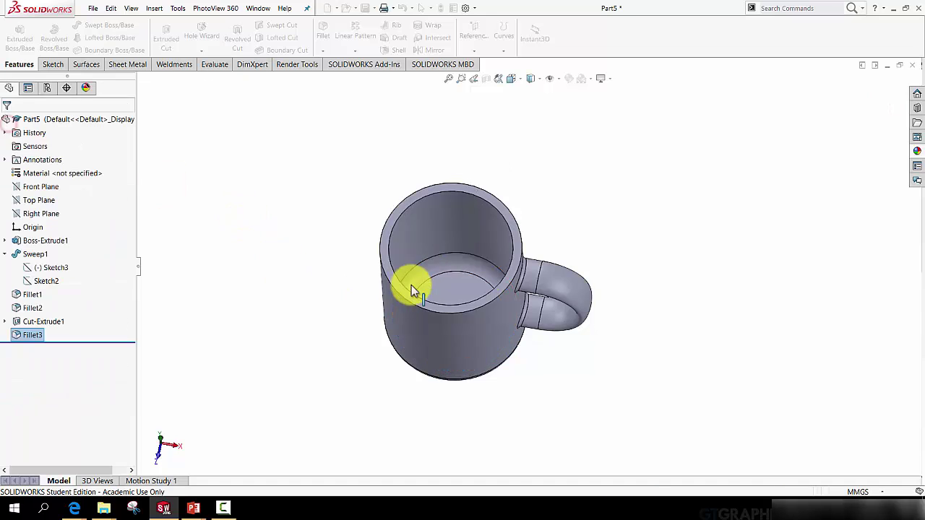
Step: Round the mug's rim with a full round fillet, using the outer wall, top rim face and inner wall as face sets
middle_click_drag(411, 289, 405, 177)
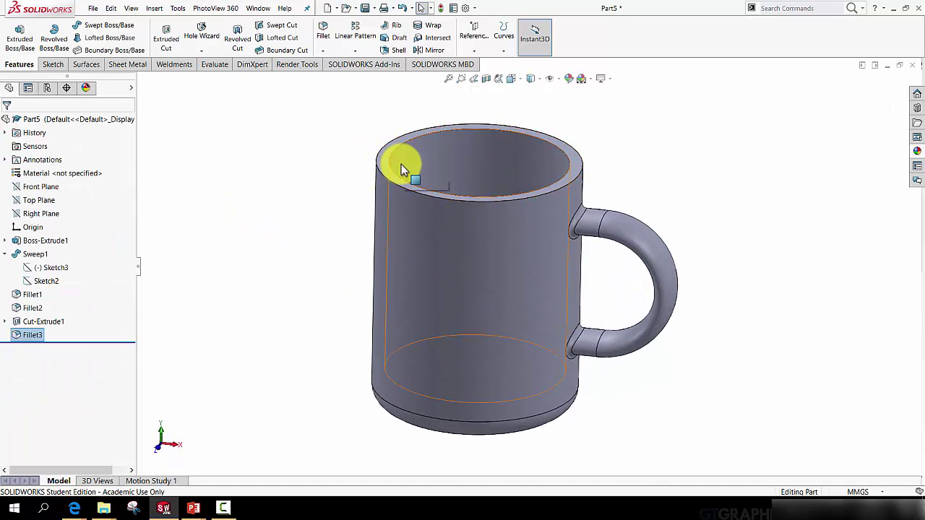
left_click(324, 43)
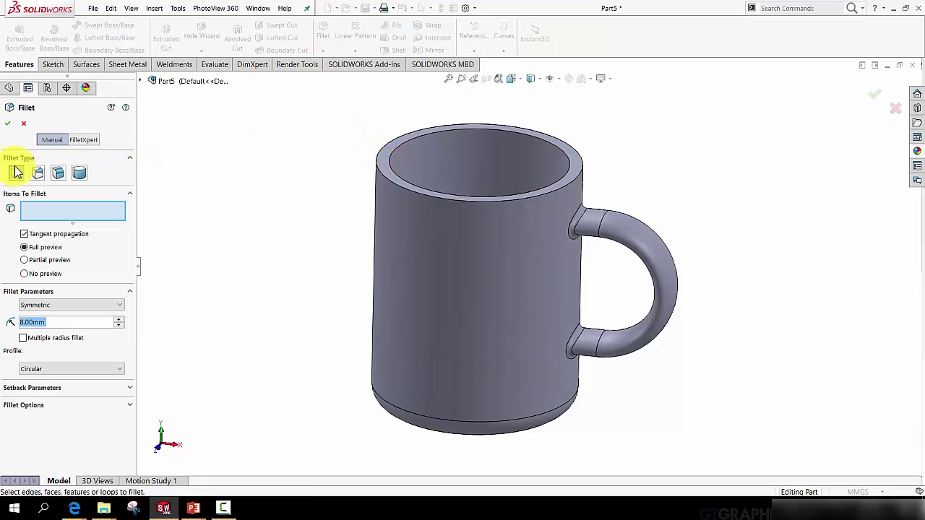
left_click(80, 175)
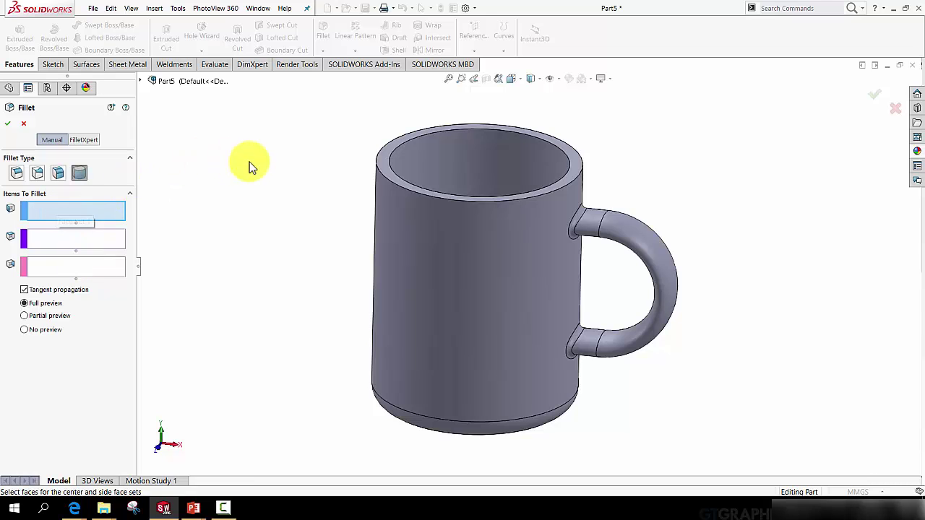
left_click(389, 204)
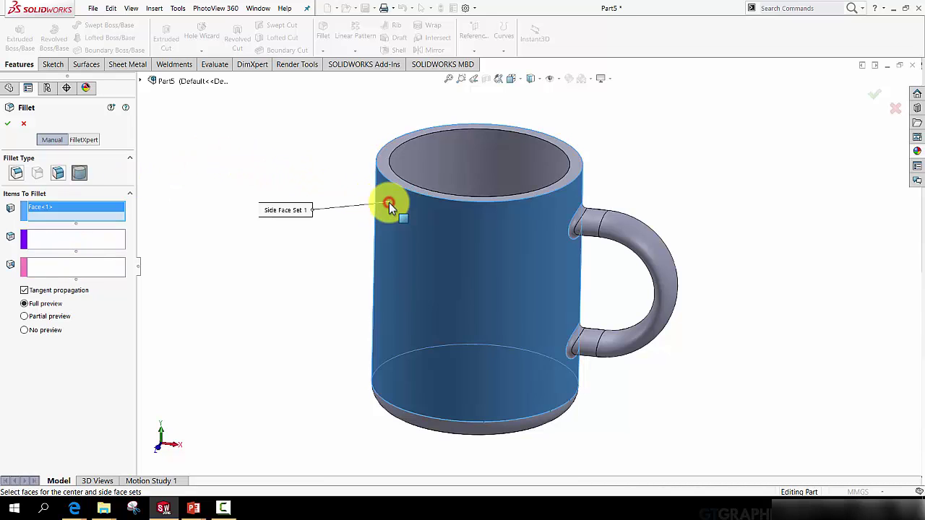
left_click(63, 239)
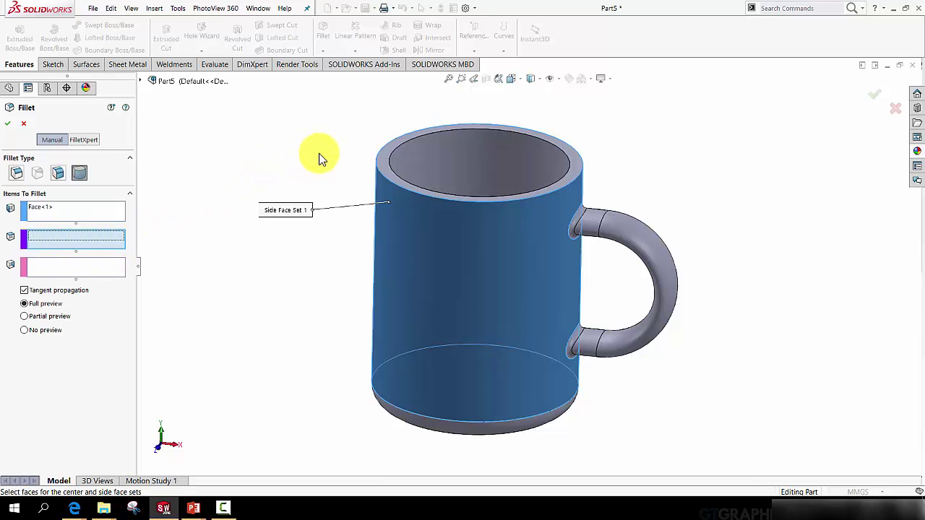
left_click(380, 162)
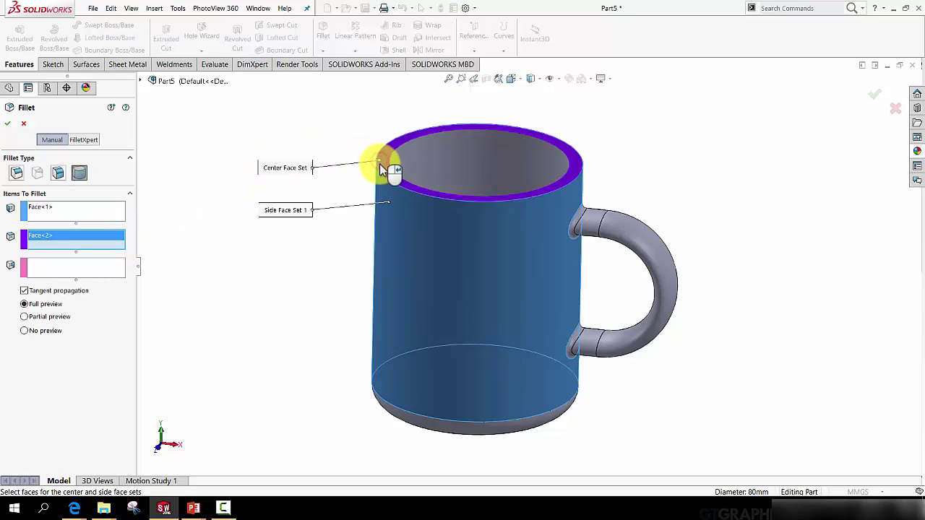
left_click(57, 270)
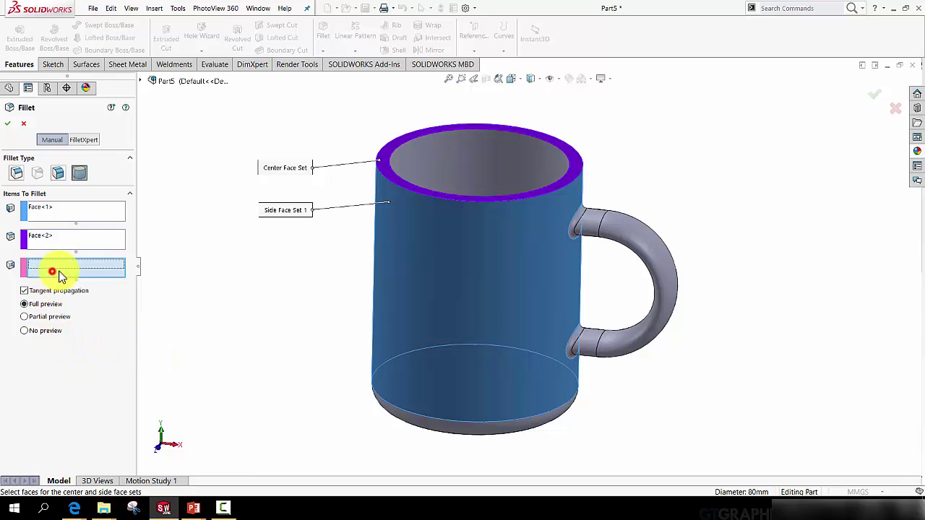
left_click(419, 155)
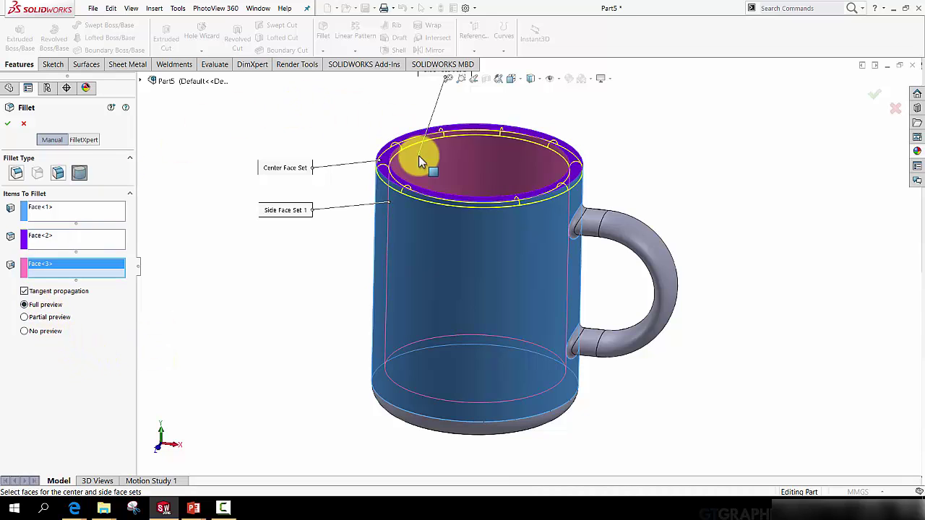
left_click(10, 124)
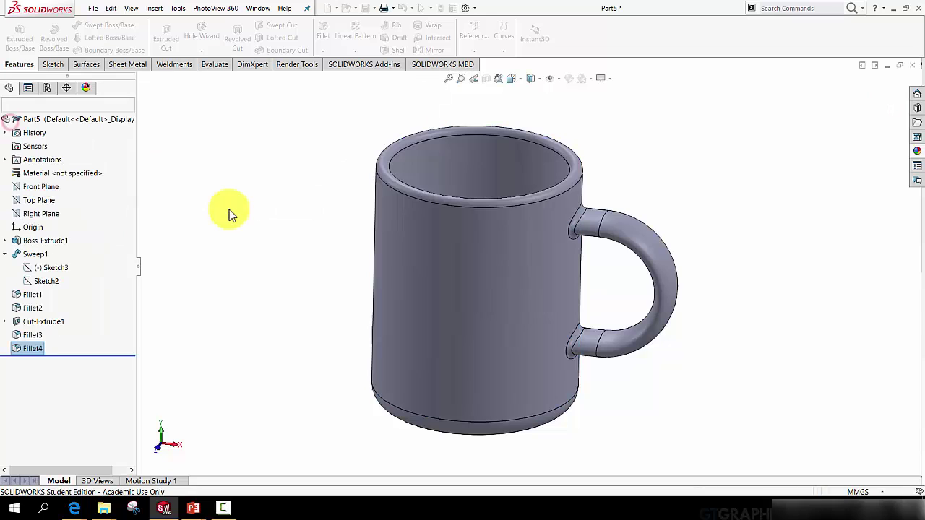
Step: Open the Appearances, Scenes, and Decals library, keep it pinned open and enlarge its category tree
scroll(526, 375, "up", 3)
scroll(527, 317, "down", 2)
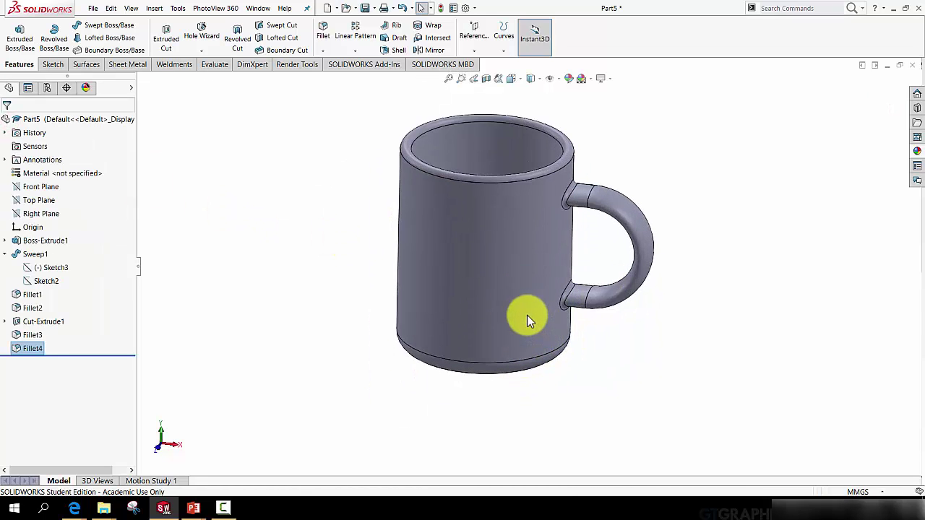
mouse_move(529, 331)
middle_mouse_down()
mouse_move(558, 261)
mouse_move(513, 274)
mouse_move(496, 318)
mouse_move(537, 314)
middle_mouse_up()
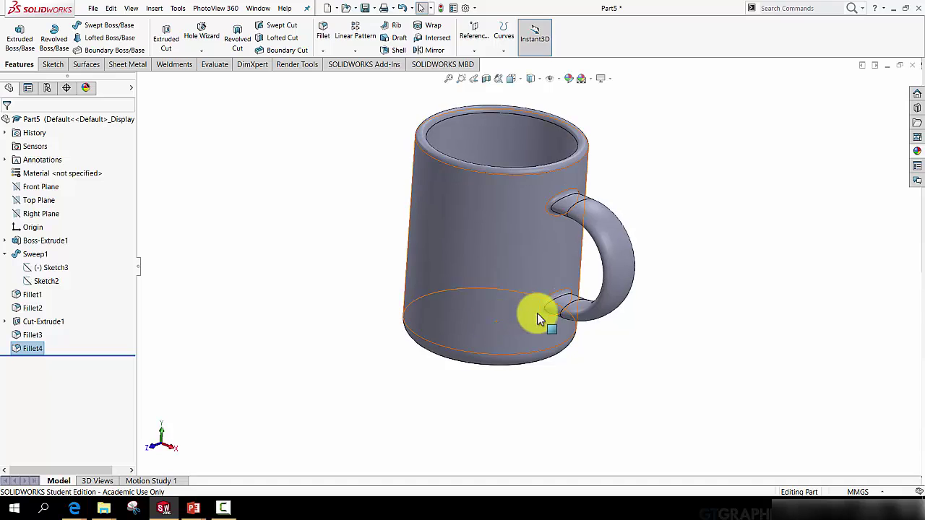
left_click(918, 154)
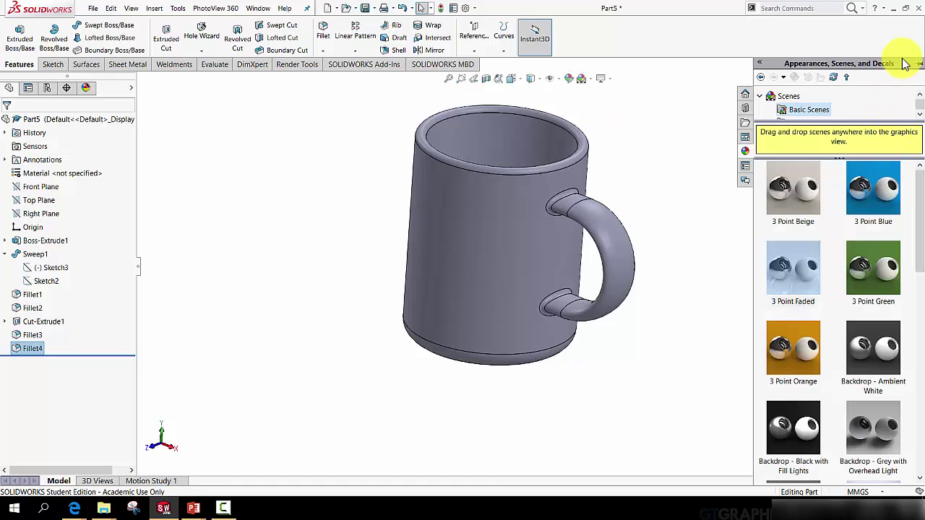
left_click(917, 64)
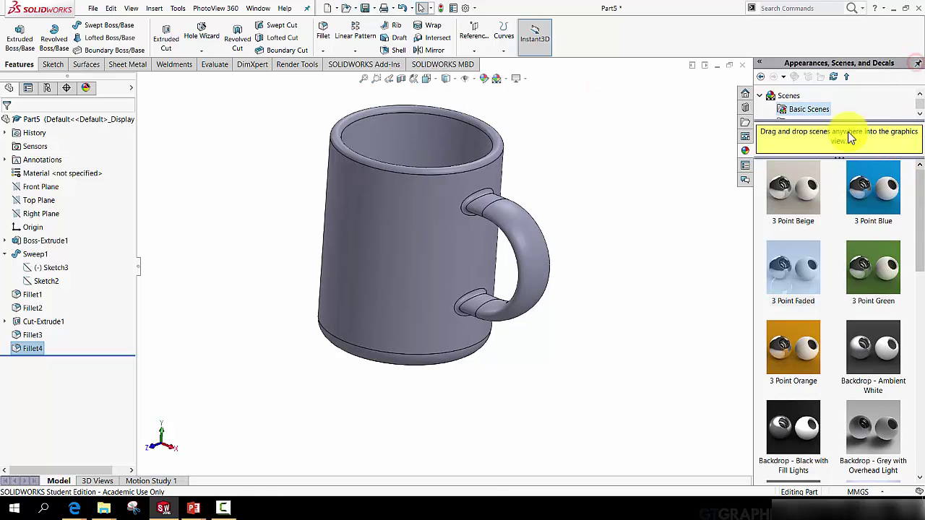
left_click_drag(820, 119, 832, 289)
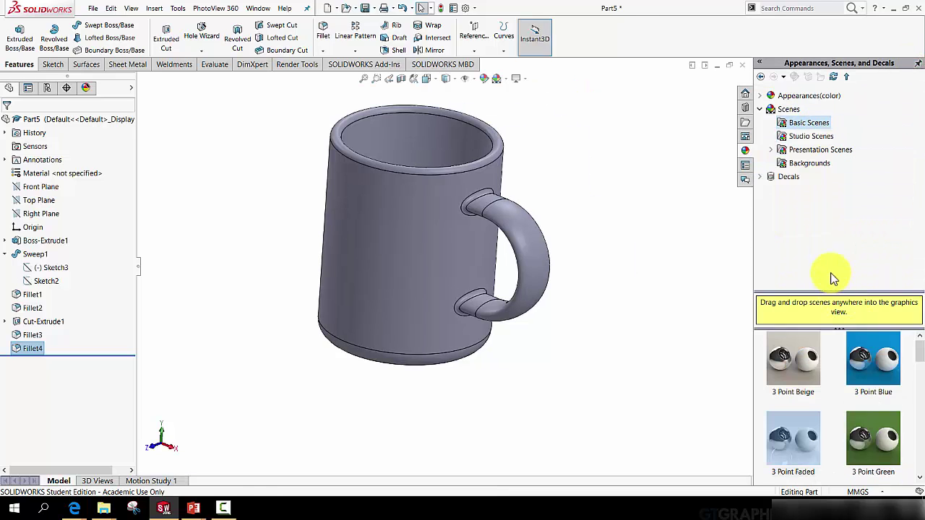
mouse_move(434, 283)
middle_mouse_down()
mouse_move(405, 310)
mouse_move(405, 254)
mouse_move(442, 279)
middle_mouse_up()
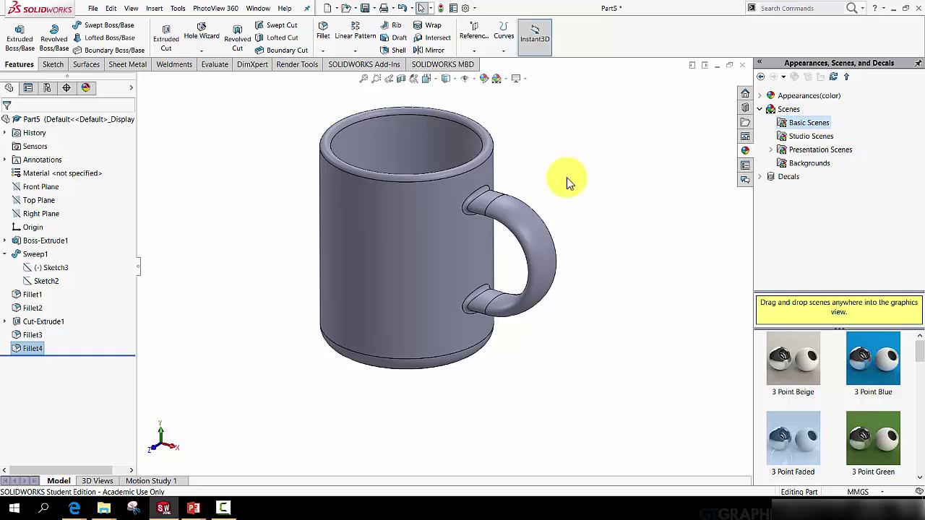
Step: Apply the cream high gloss plastic appearance from the Plastic, High Gloss category to the entire mug part
left_click(761, 96)
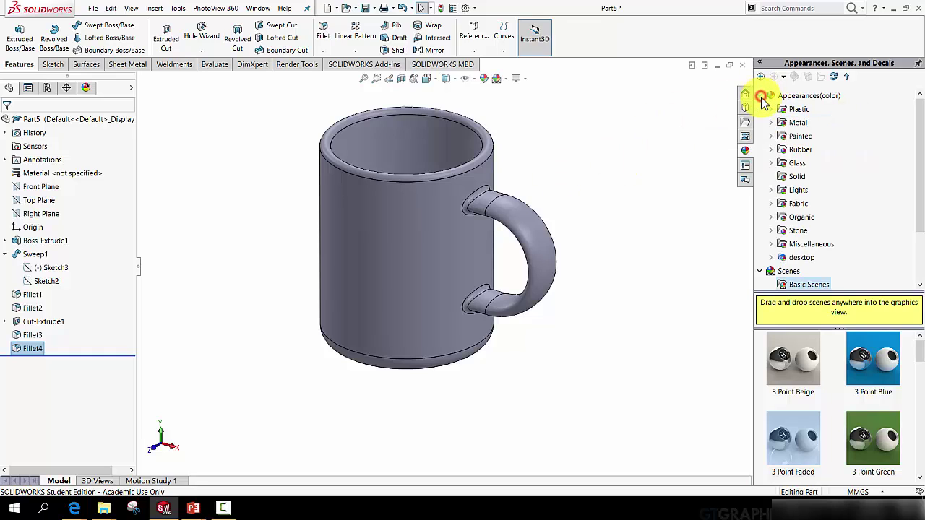
left_click(771, 110)
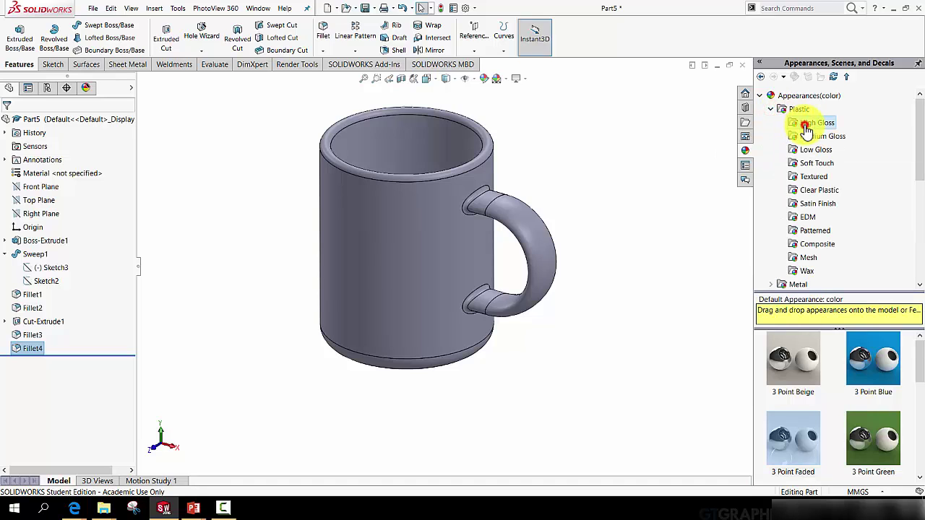
left_click(814, 123)
double_click(788, 98)
left_click(760, 96)
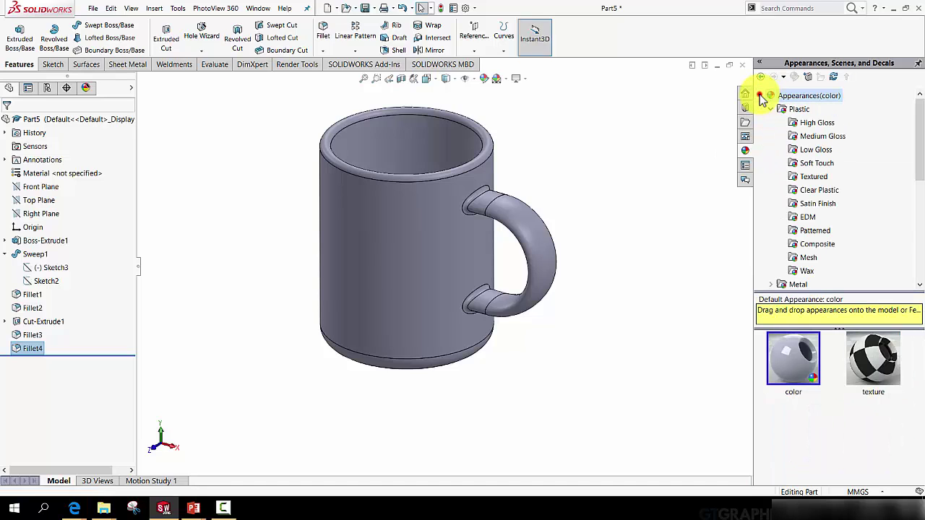
left_click(771, 109)
left_click(771, 109)
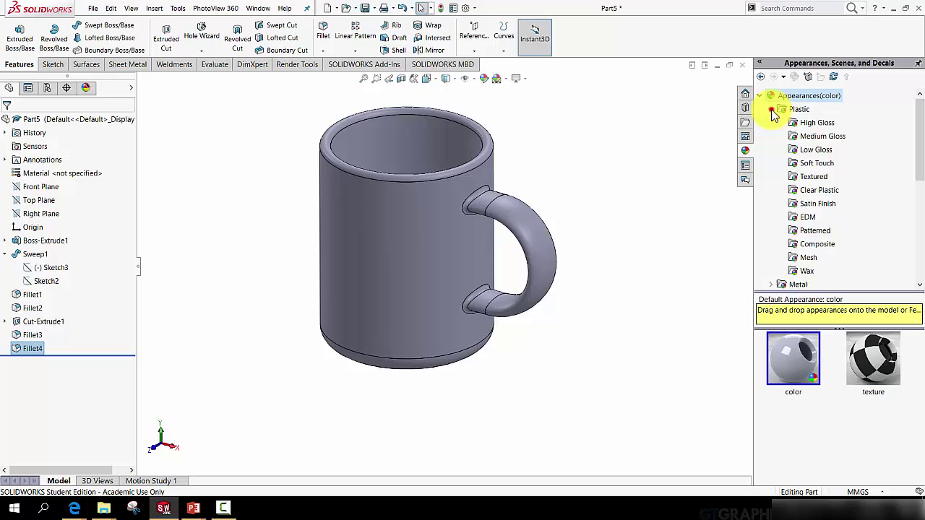
left_click(811, 124)
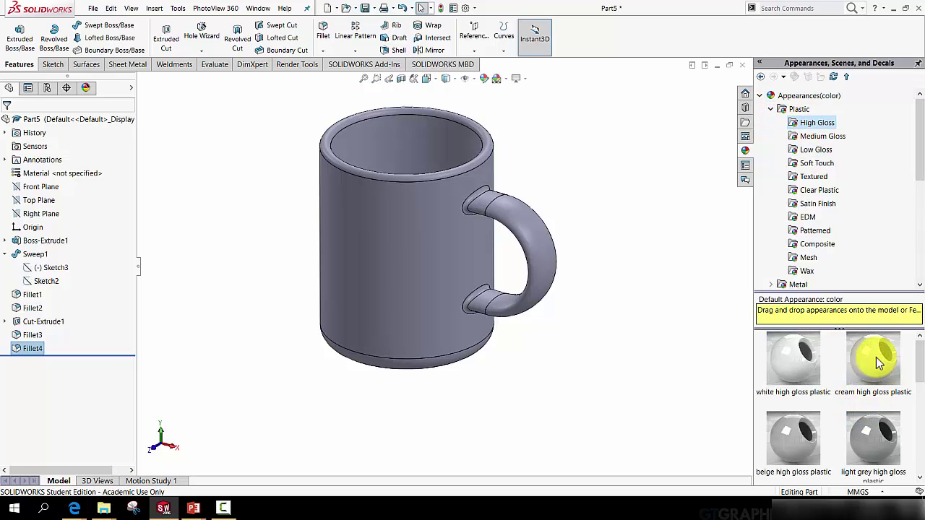
left_click_drag(876, 357, 416, 227)
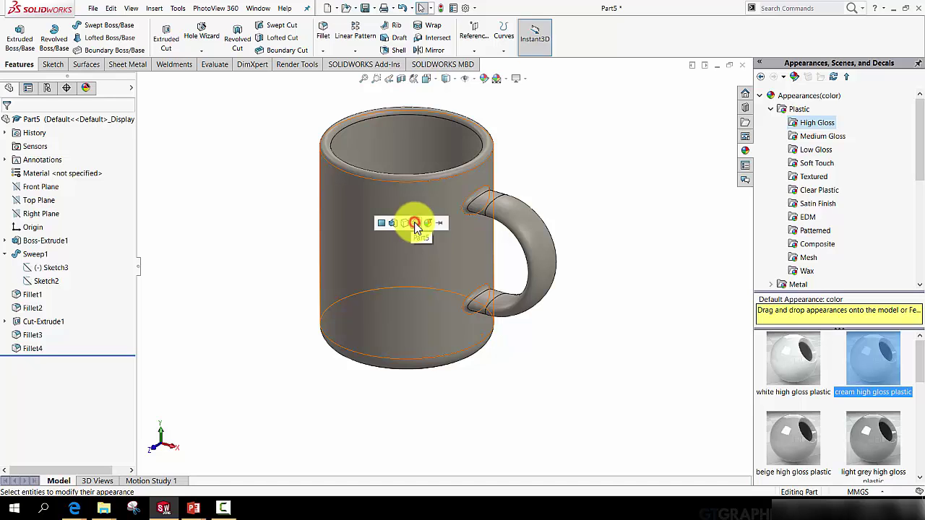
left_click(415, 227)
middle_click_drag(491, 330, 525, 321)
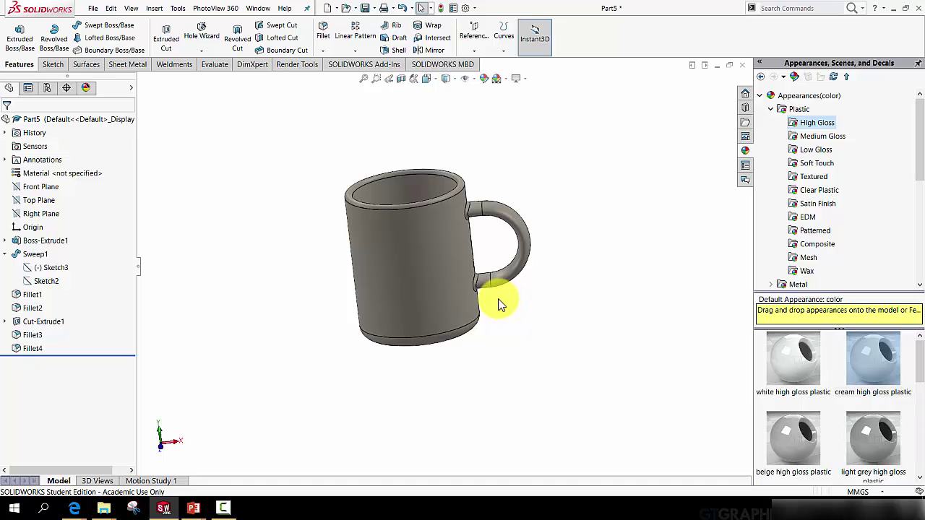
middle_click_drag(484, 284, 421, 240)
scroll(421, 239, "down", 3)
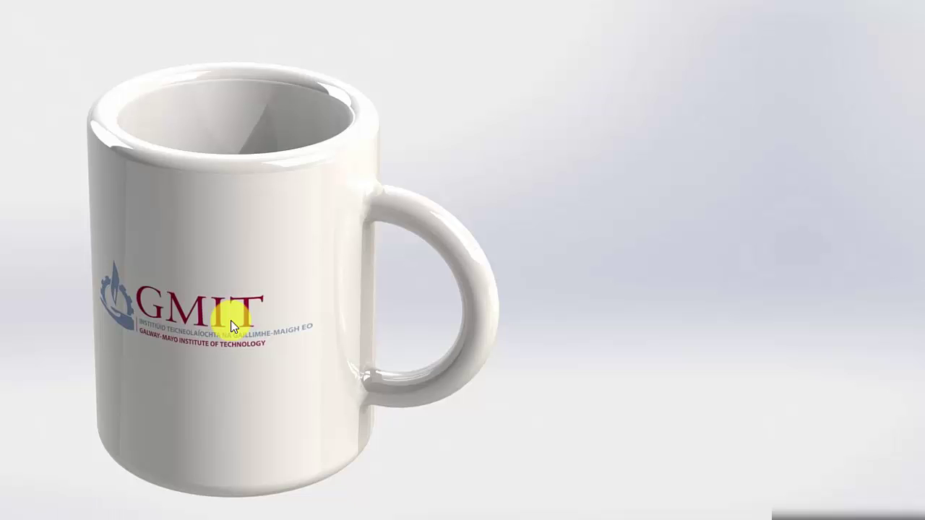
Step: Insert the GMIT logo picture on a new blank slide in the PowerPoint presentation and place it in the slide's upper left area
key("Escape")
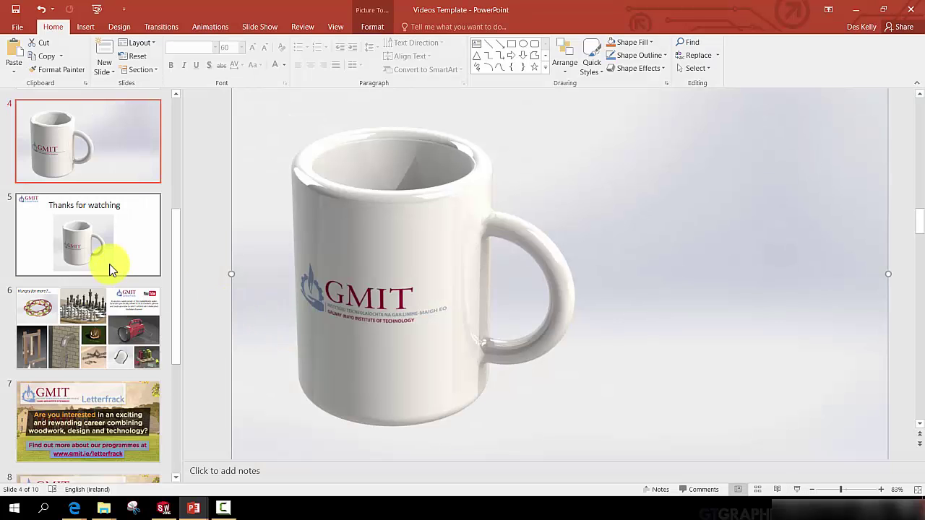
left_click(107, 169)
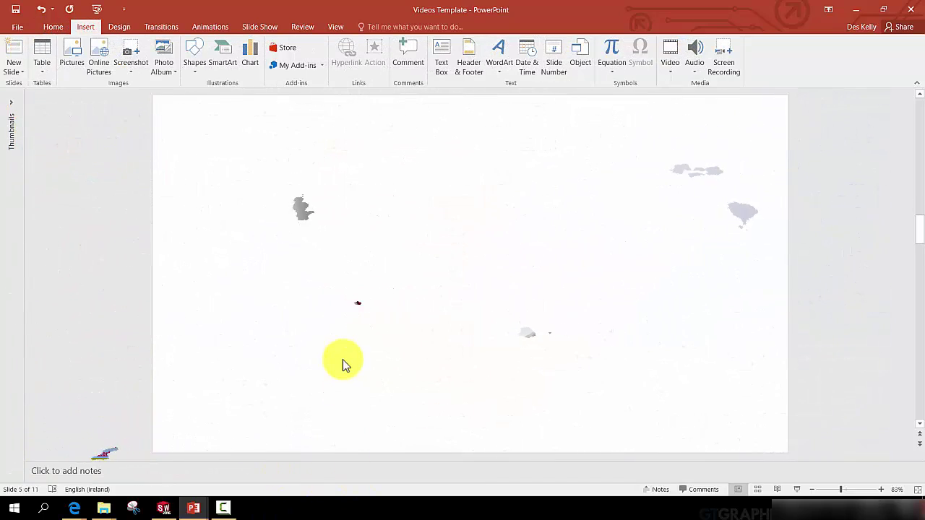
left_click(73, 56)
double_click(141, 94)
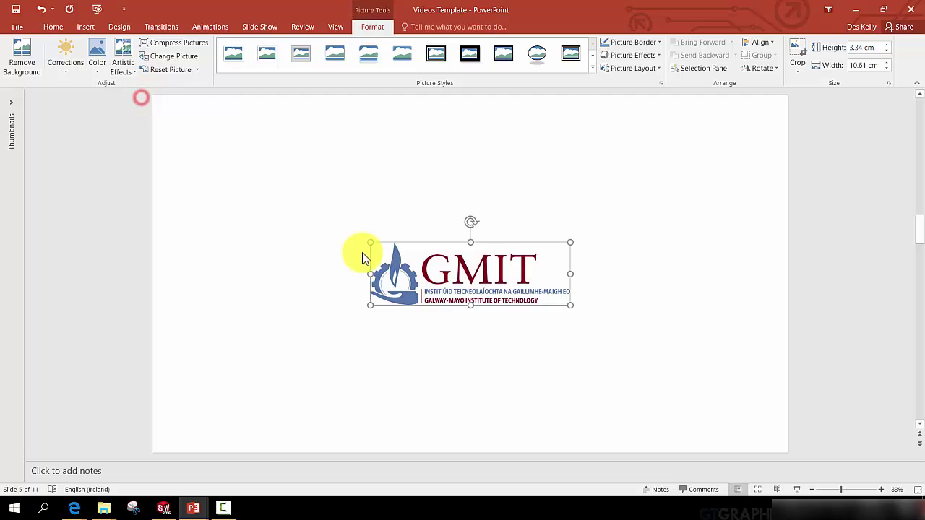
left_click_drag(409, 271, 250, 182)
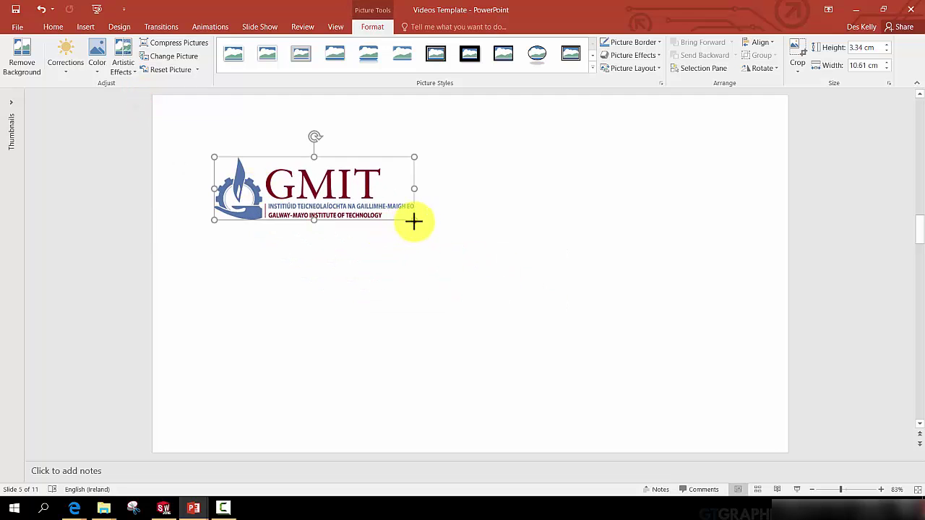
Step: Enlarge the GMIT logo to about 20 cm wide, overlapping the slide's left edge, and make its white background transparent
left_click_drag(415, 222, 590, 275)
left_click_drag(489, 241, 304, 233)
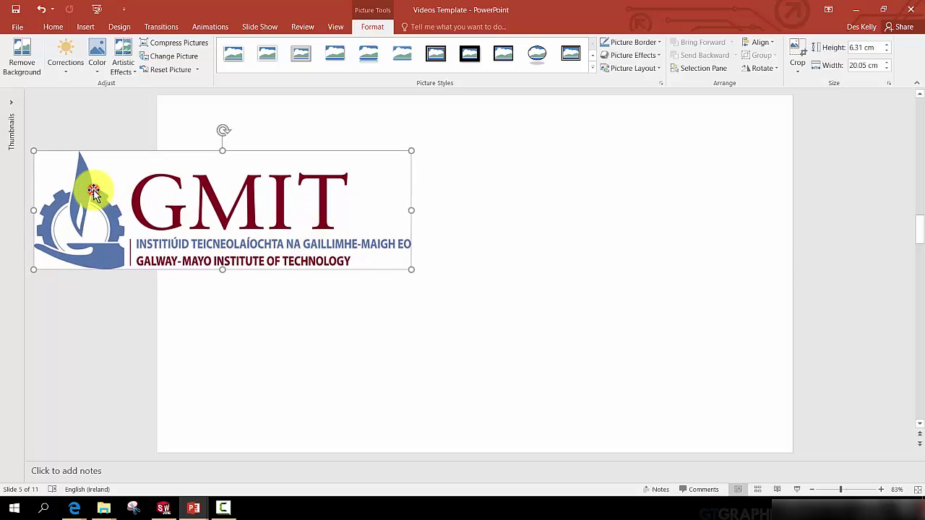
left_click(94, 72)
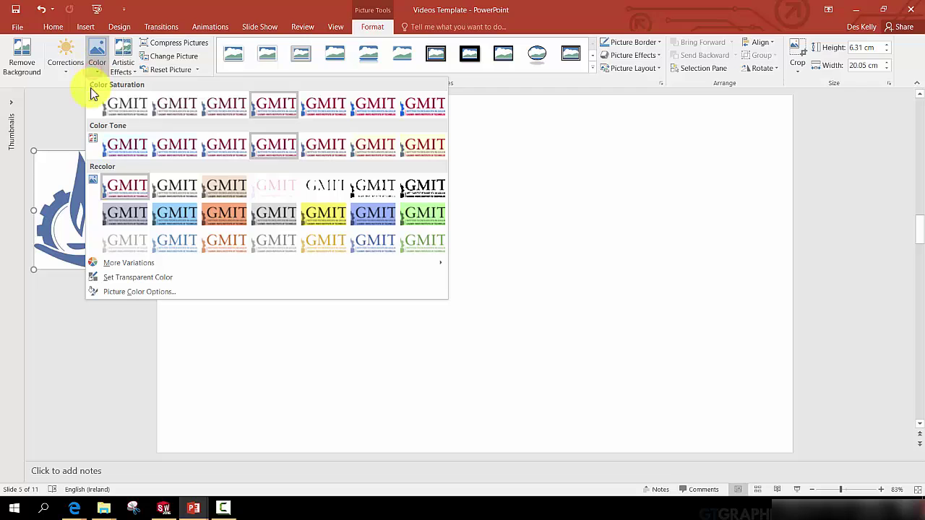
left_click(122, 280)
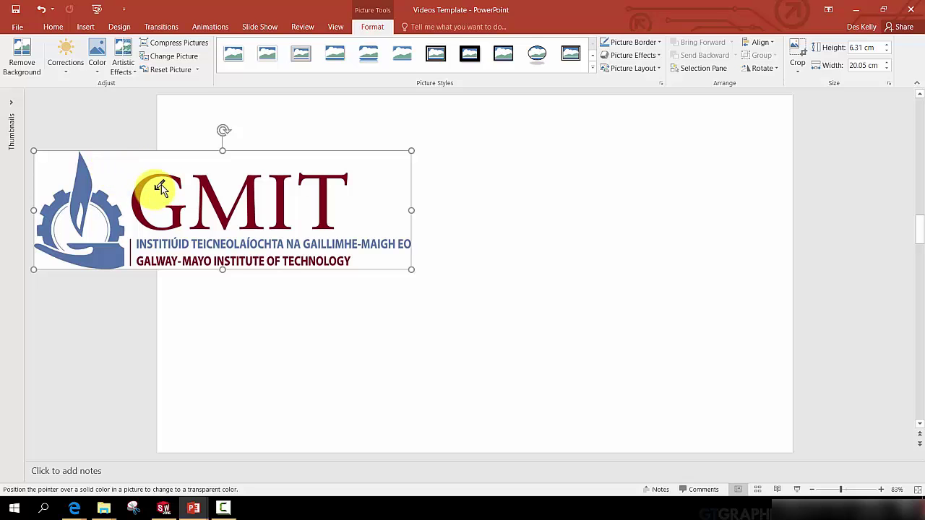
left_click(161, 206)
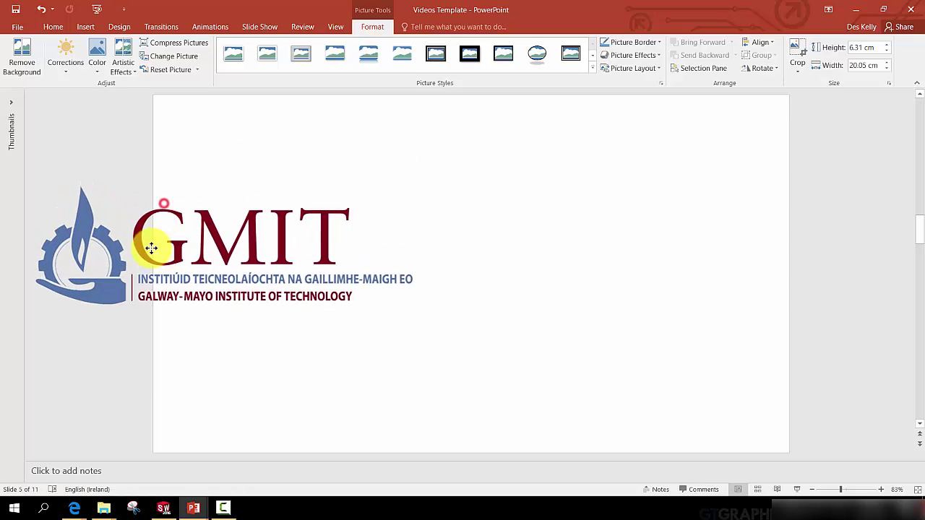
left_click_drag(161, 197, 186, 180)
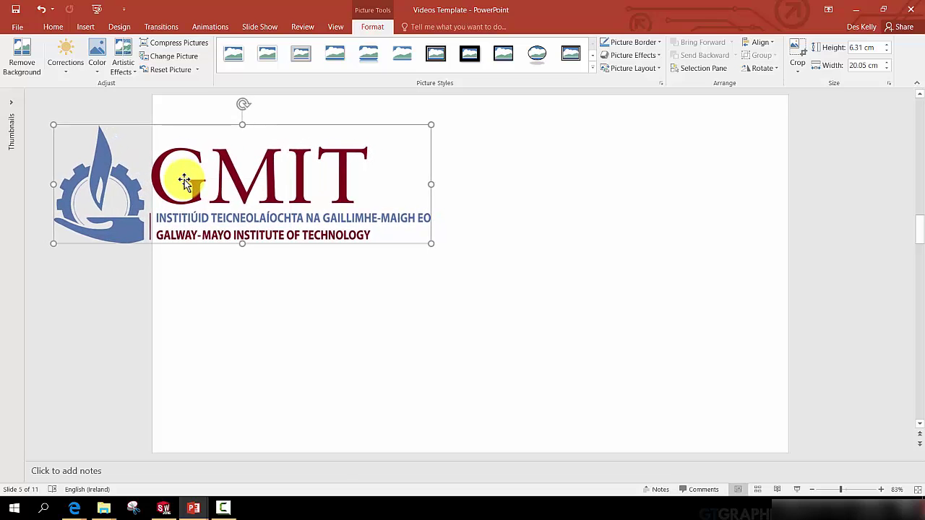
Step: Save the logo picture as a PNG file named GMIT lOGO in the Coffee mug folder on the Desktop
right_click(184, 180)
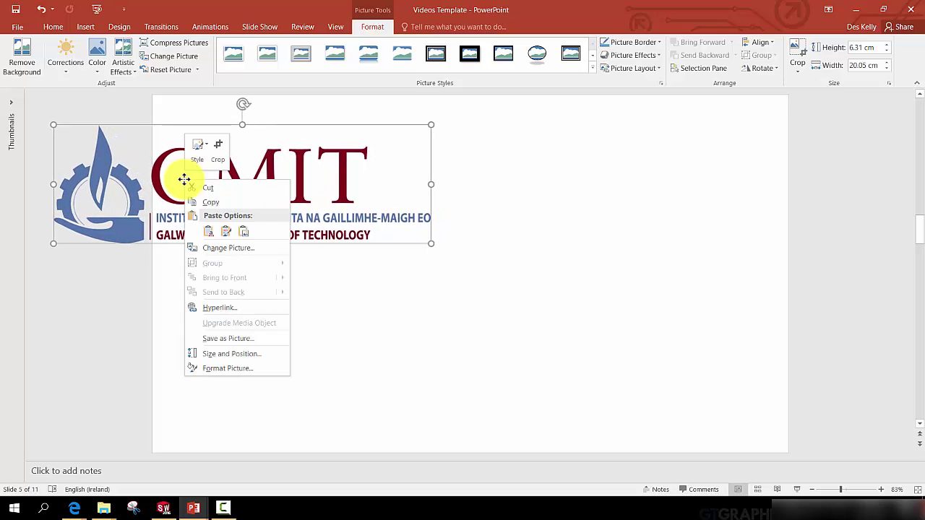
left_click(226, 338)
left_click(58, 100)
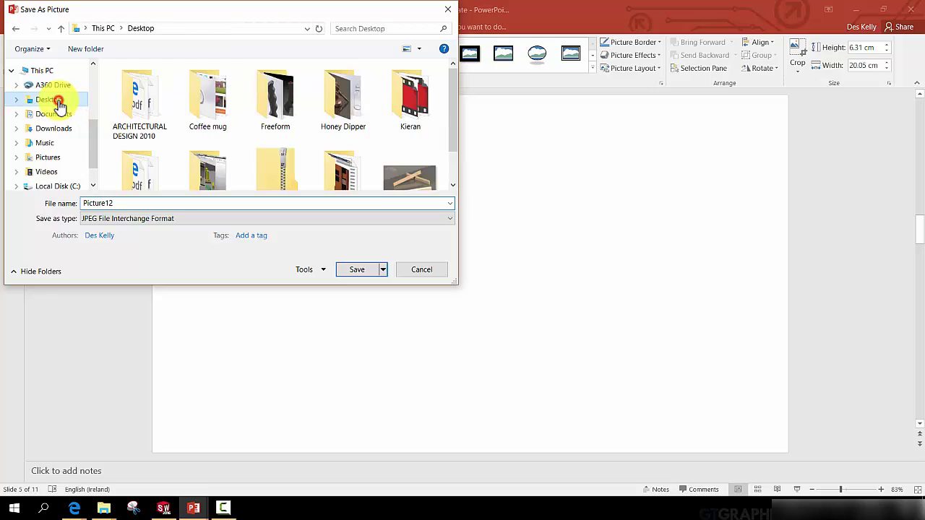
double_click(207, 101)
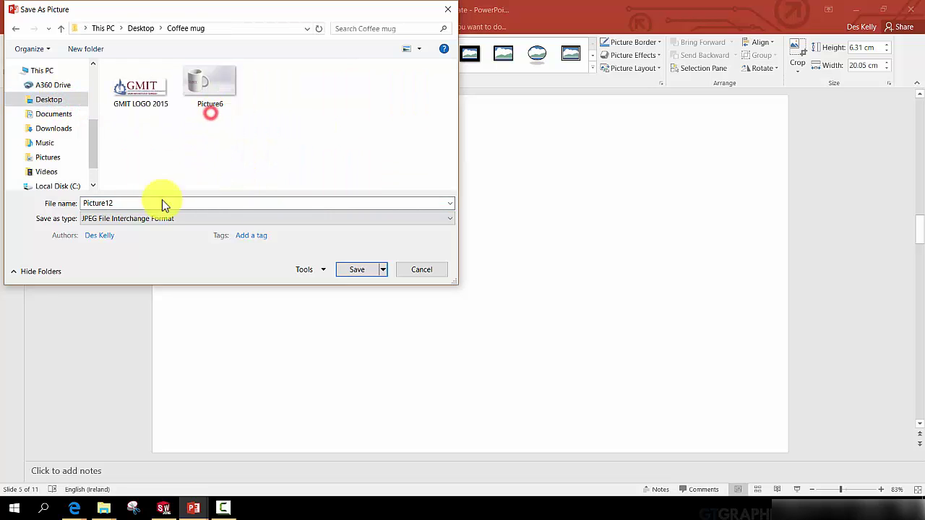
left_click(109, 220)
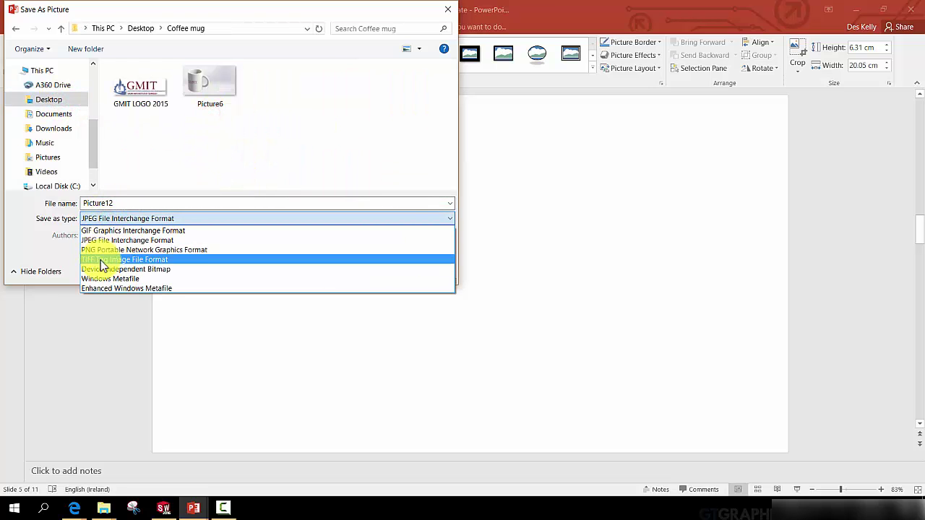
left_click(97, 250)
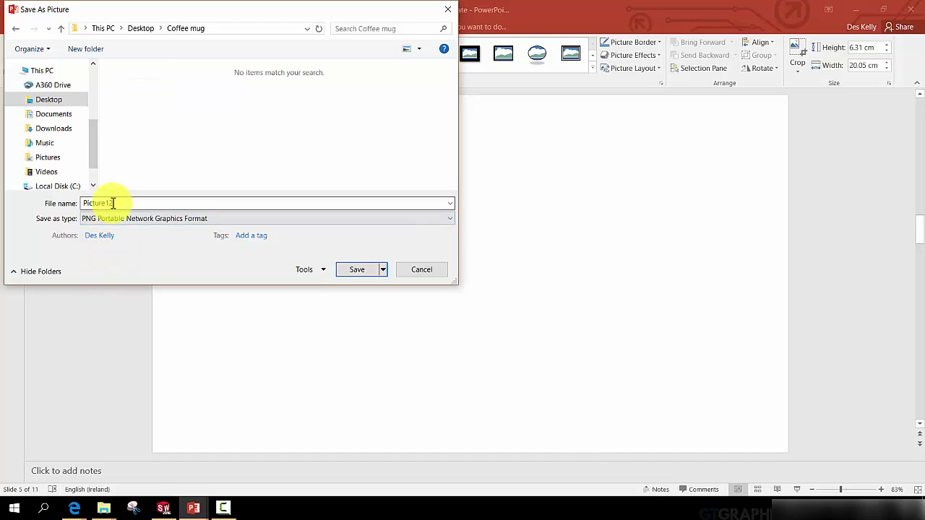
left_click_drag(119, 205, 89, 205)
type("GMIT lOGO")
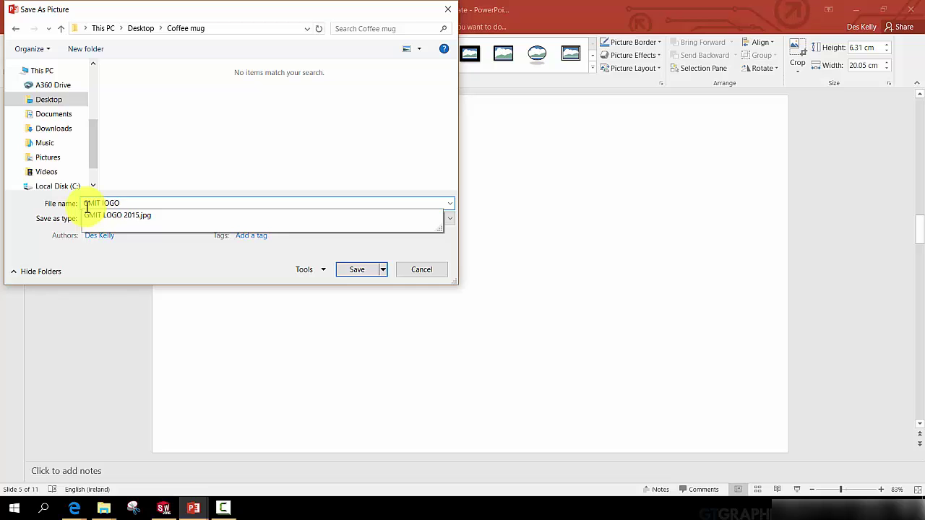
left_click(357, 270)
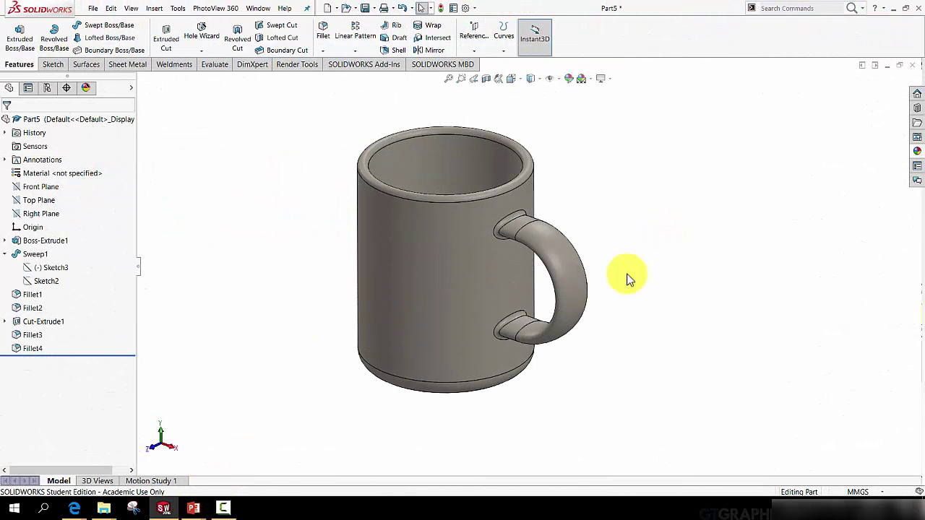
Step: In SOLIDWORKS, check whether the PhotoView 360 add-in for the render tools is enabled, leaving the add-ins unchanged
left_click(289, 65)
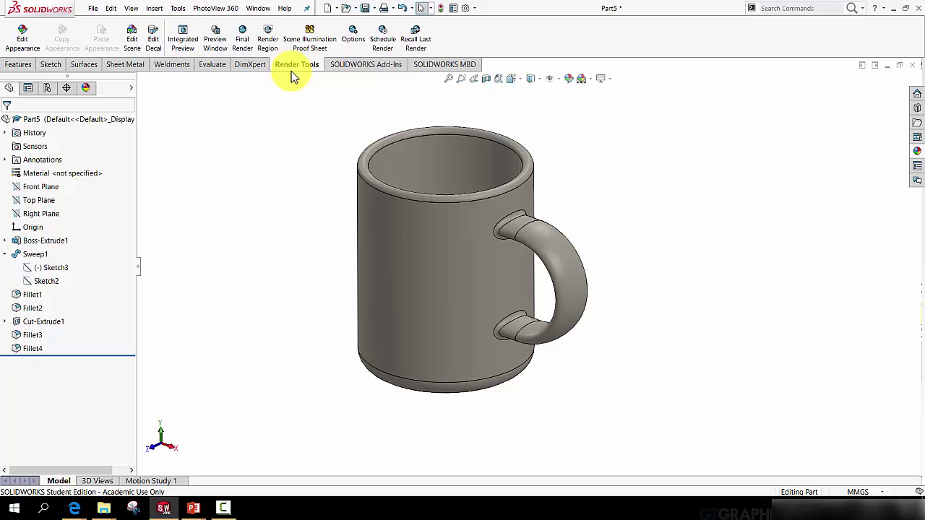
left_click(178, 9)
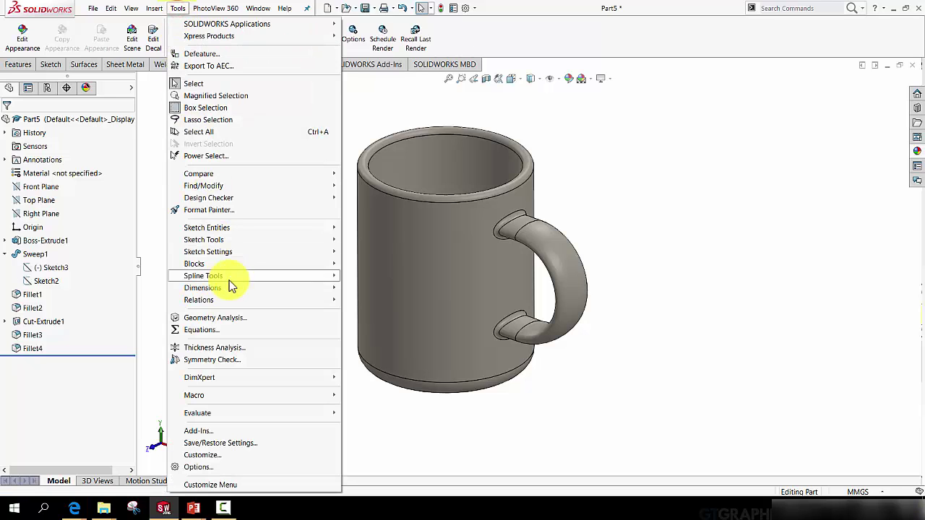
left_click(198, 431)
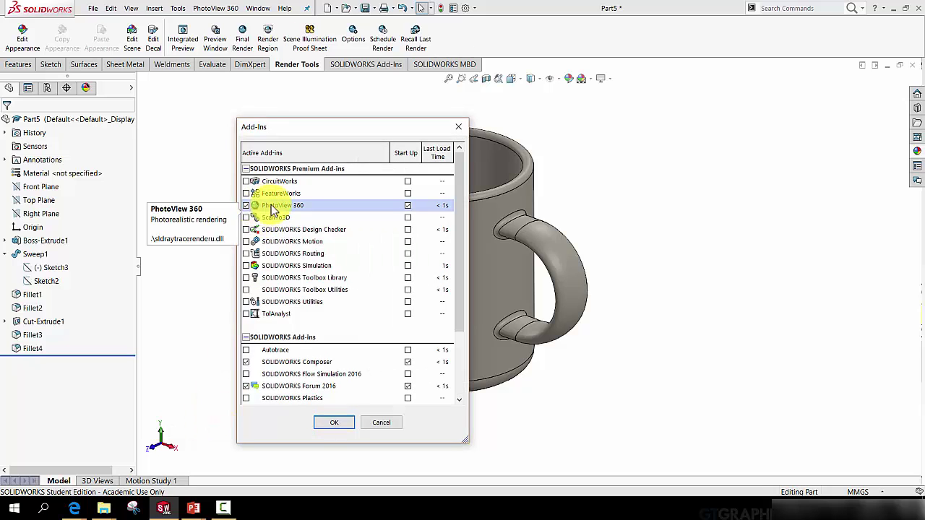
left_click(381, 422)
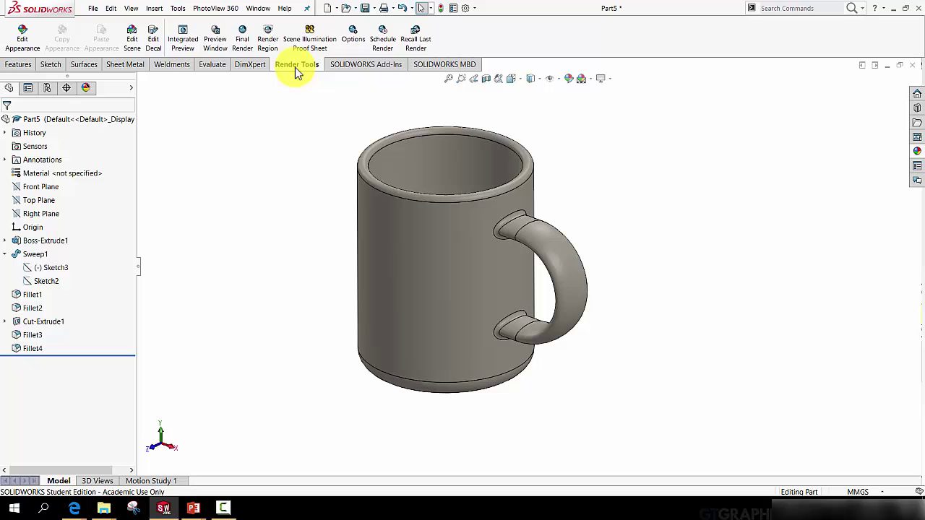
Step: Start a new decal with the GMIT lOGO image from the Desktop's Coffee mug folder and place it on the mug's outer cylindrical face
left_click(150, 50)
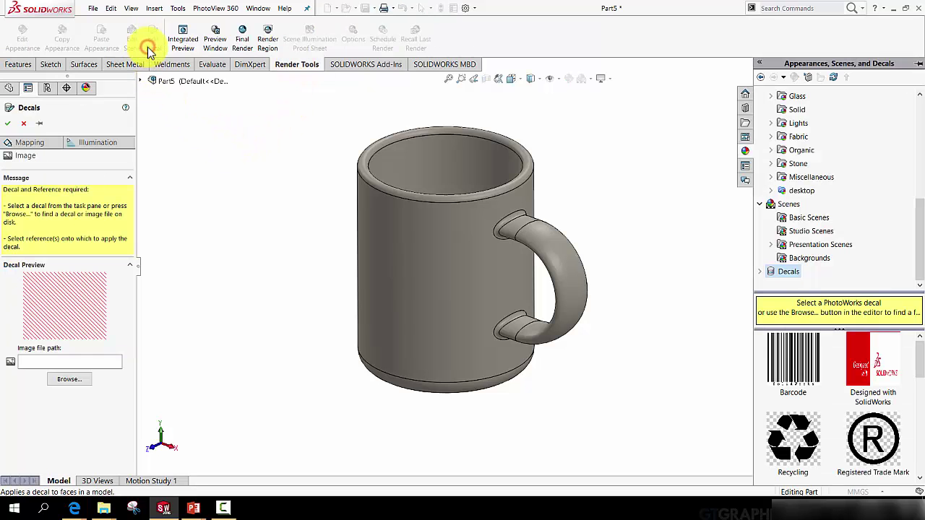
left_click(64, 381)
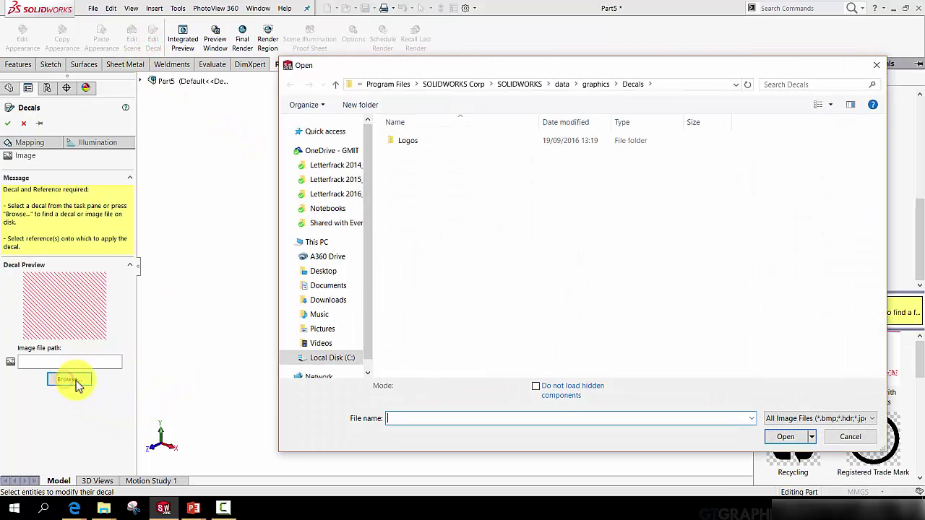
left_click(323, 271)
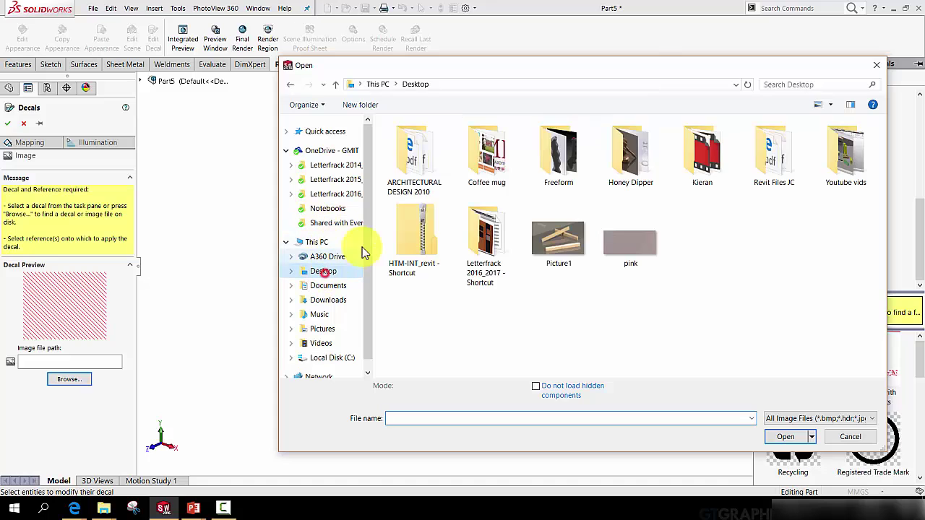
double_click(484, 155)
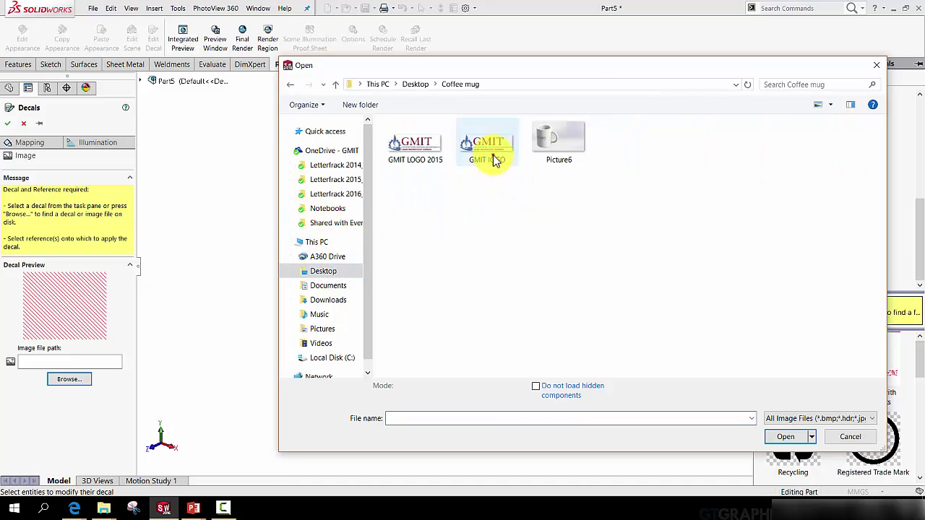
double_click(496, 160)
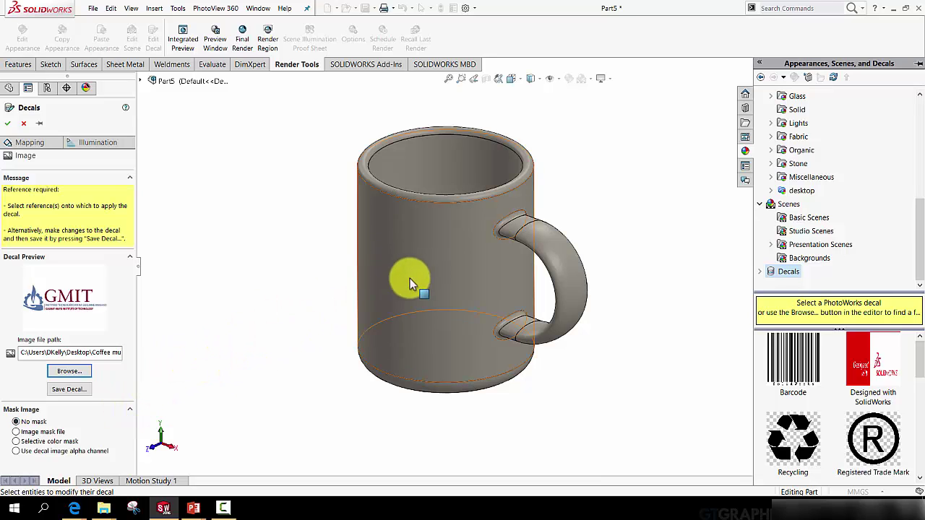
left_click(445, 270)
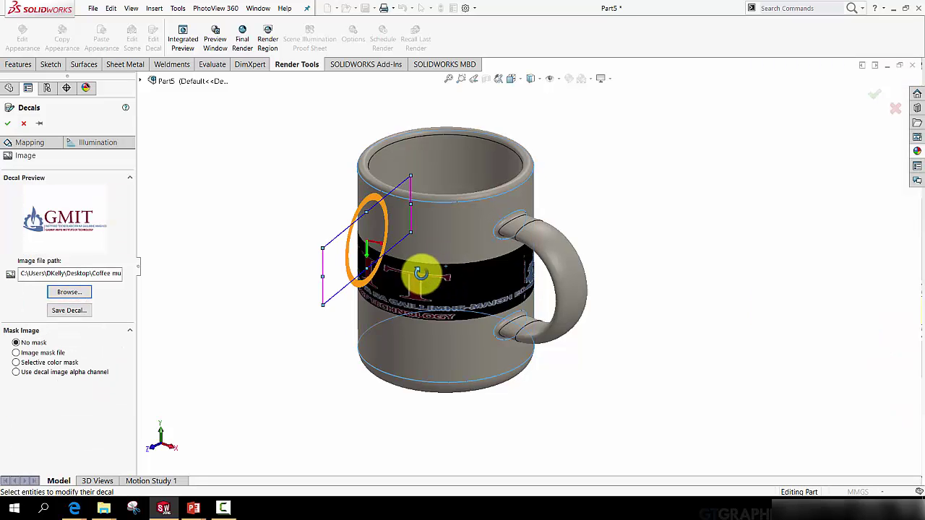
Step: Shrink the logo decal so it no longer wraps around the mug and shift it sideways along the outer wall
middle_click_drag(420, 270, 532, 280)
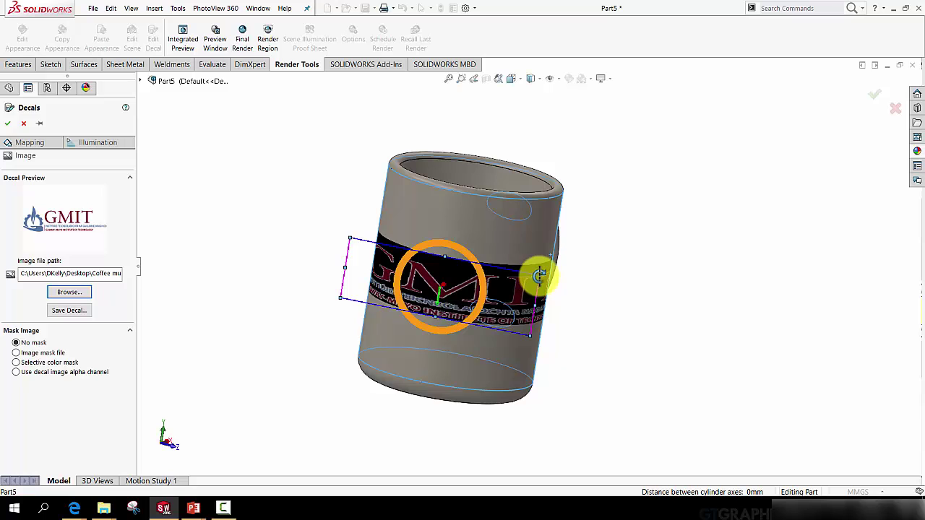
left_click_drag(541, 274, 469, 296)
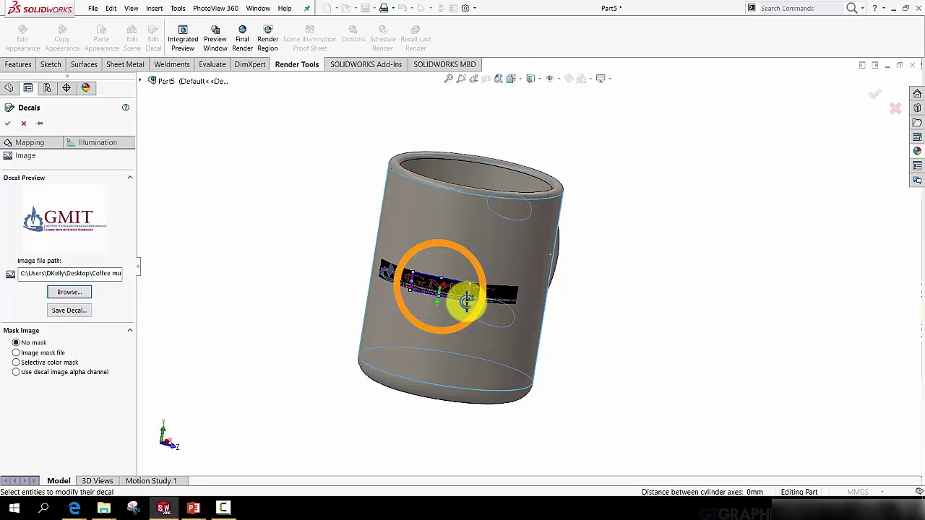
mouse_move(446, 244)
left_mouse_down()
mouse_move(457, 245)
mouse_move(480, 283)
mouse_move(449, 244)
left_mouse_up()
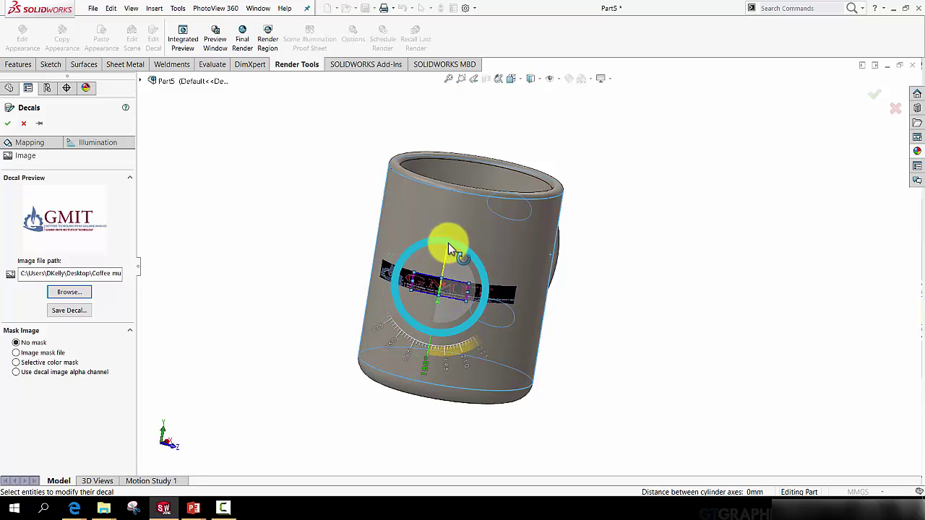
left_click_drag(449, 292, 449, 300)
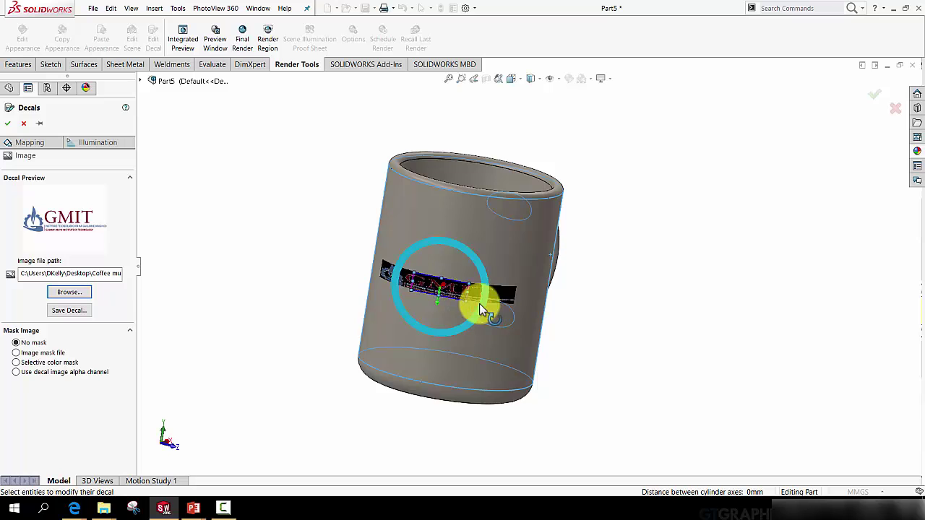
scroll(480, 304, "down", 4)
left_click(434, 259)
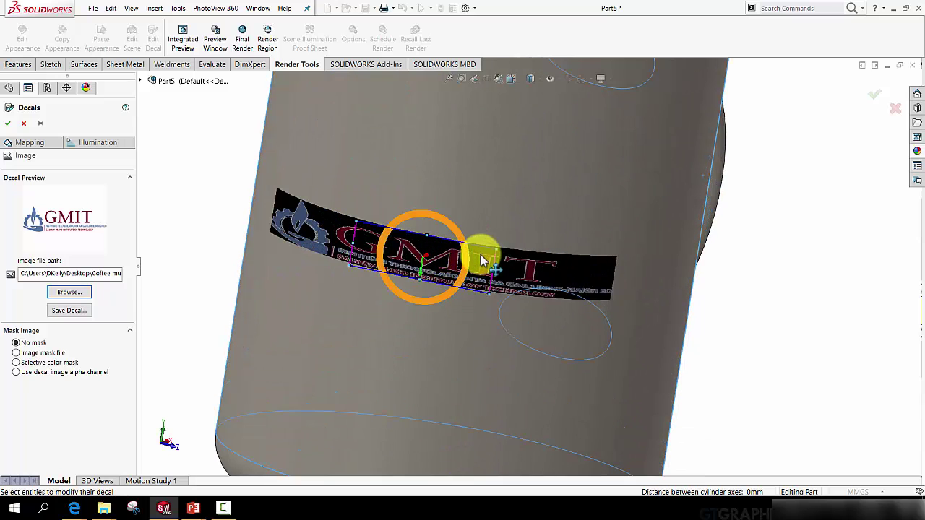
left_click_drag(483, 261, 394, 279)
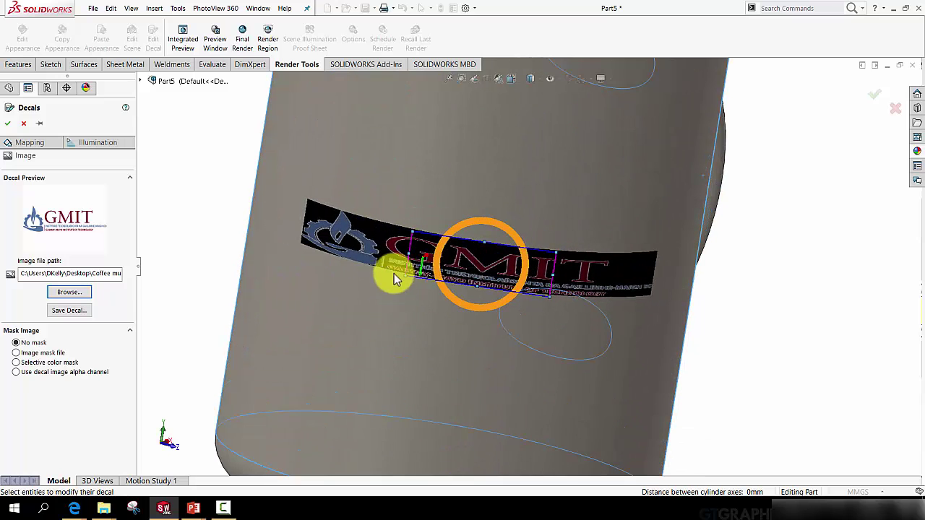
Step: Mask the decal's black background by using the decal image's alpha channel
scroll(396, 242, "down", 2)
scroll(362, 260, "up", 2)
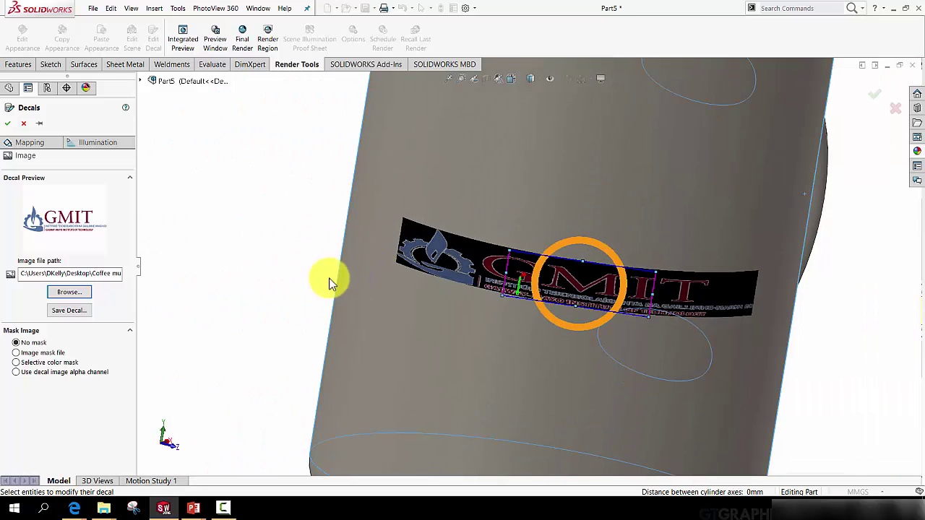
left_click(16, 372)
scroll(361, 308, "up", 5)
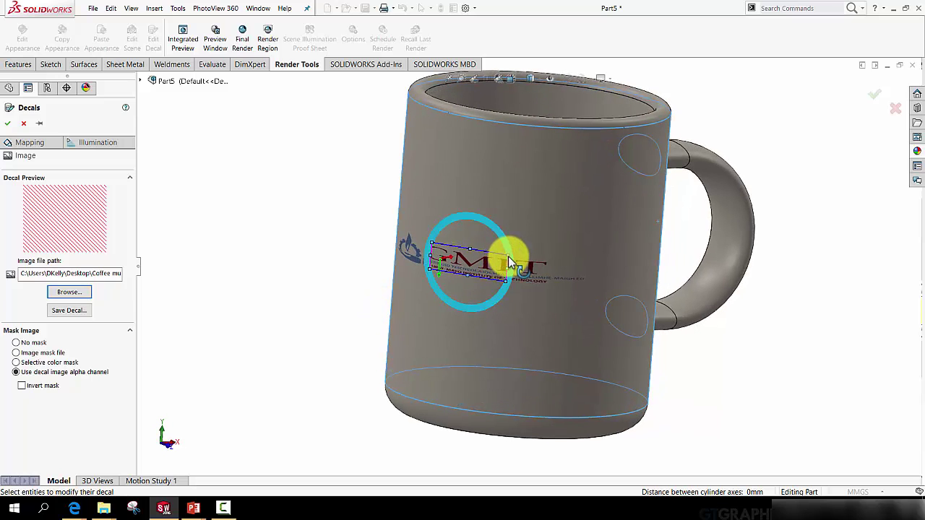
Step: Adjust the masked logo decal's size with its corner handle, enlarging it on the mug's outer wall
scroll(517, 265, "down", 3)
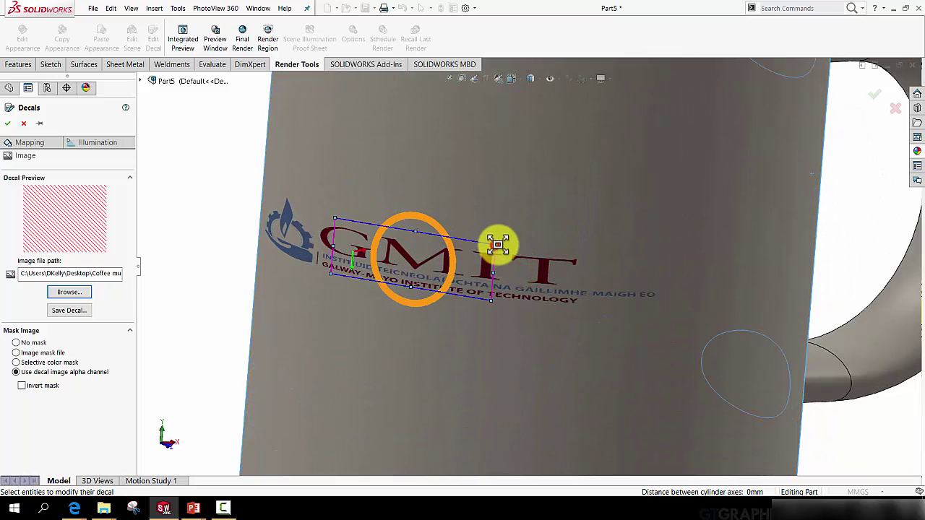
left_click_drag(498, 244, 487, 260)
scroll(423, 314, "up", 3)
middle_click_drag(423, 314, 440, 306)
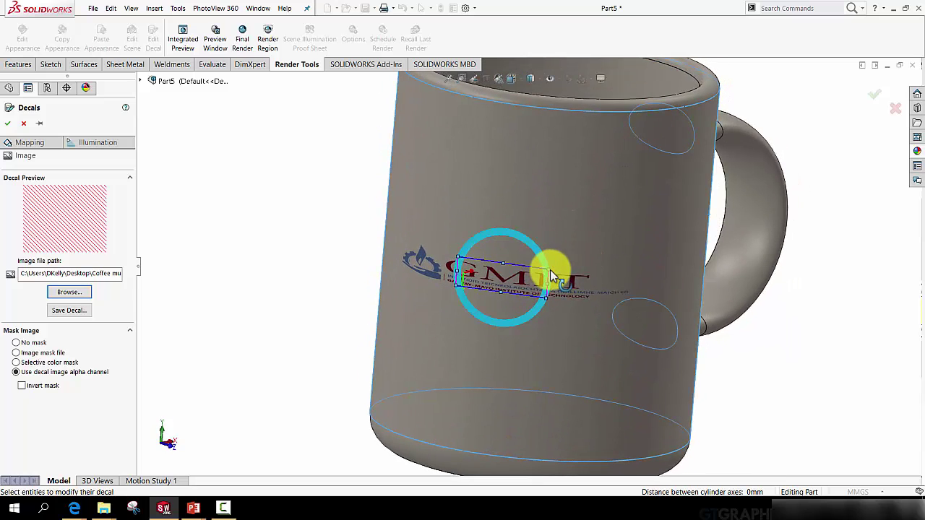
scroll(550, 269, "down", 4)
left_click_drag(550, 260, 569, 252)
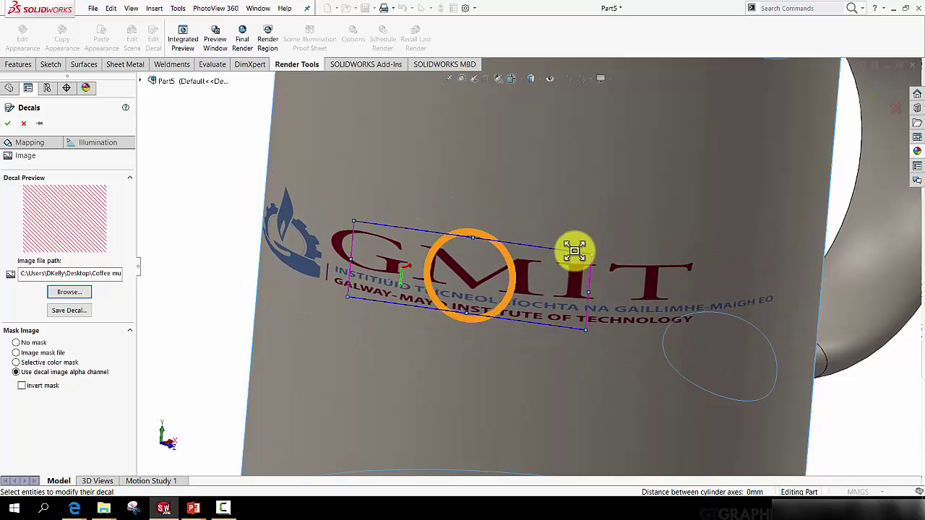
Step: Change the logo decal's mapping on the mug's outer wall from Cylindrical to Projection
left_click(49, 145)
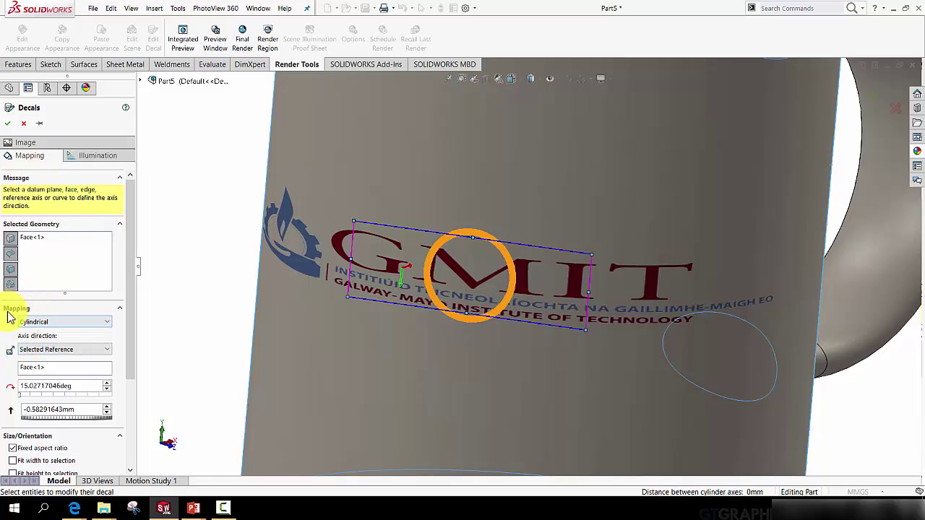
left_click(106, 327)
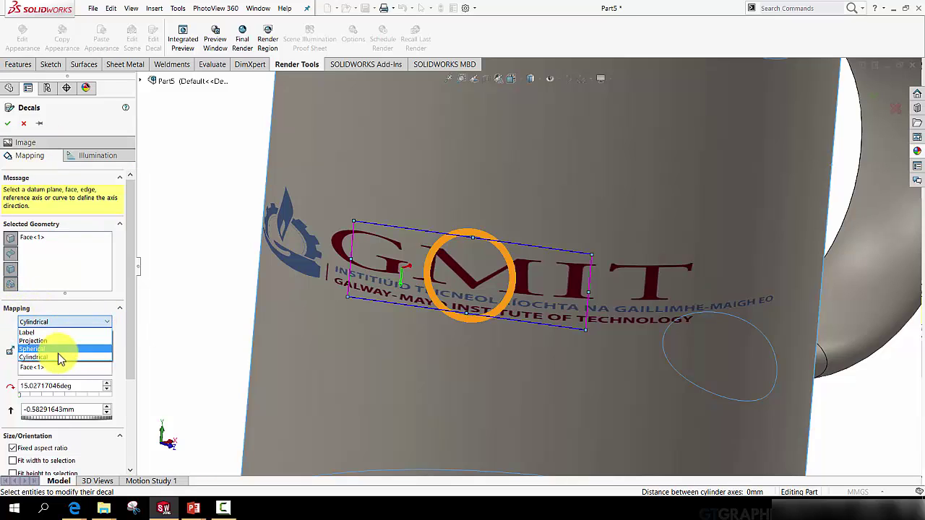
left_click(29, 345)
scroll(337, 258, "up", 5)
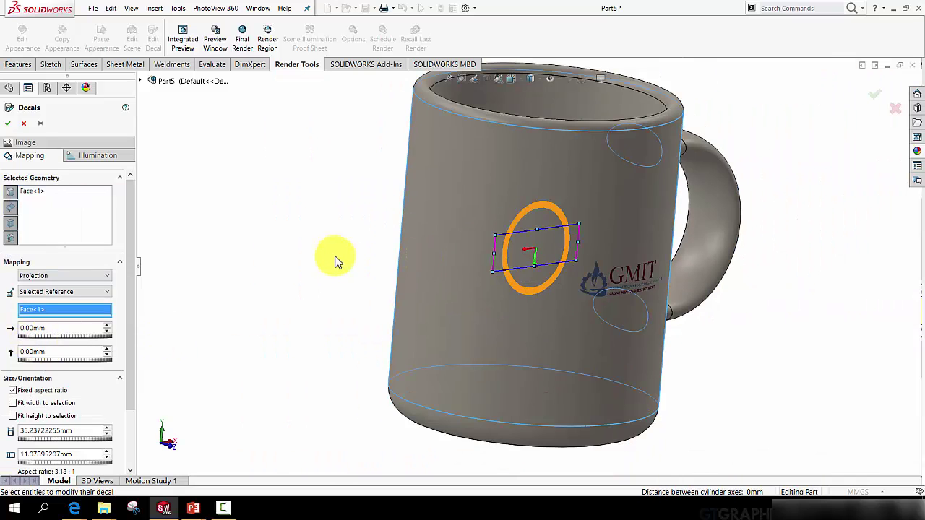
middle_click_drag(336, 258, 360, 275)
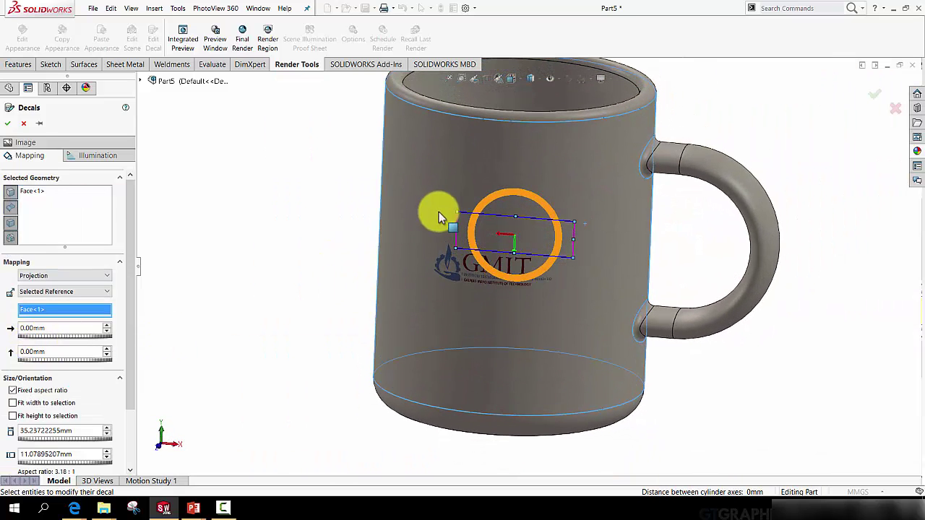
Step: Enlarge the projected logo decal to about 68 by 21 mm, center it across the mug's front and accept the decal
left_click_drag(455, 209, 424, 173)
left_click_drag(488, 236, 587, 225)
left_click_drag(409, 249, 429, 251)
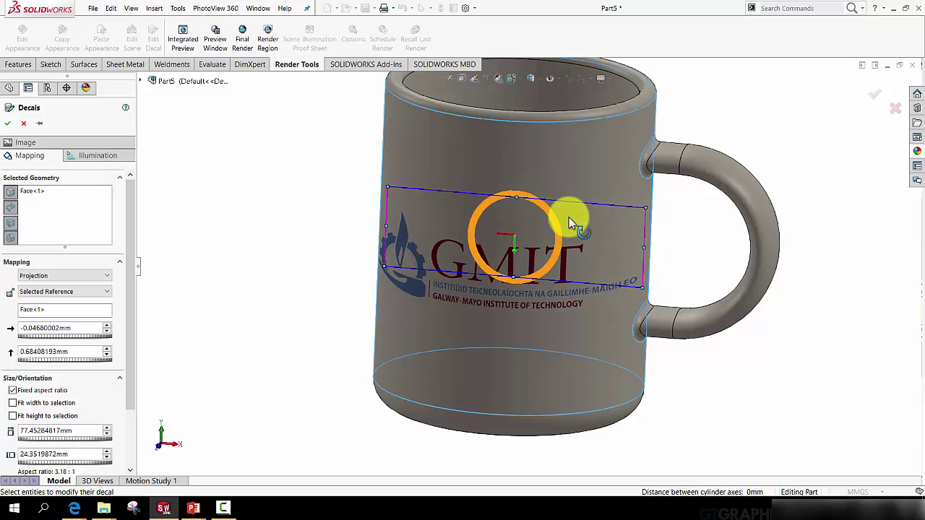
left_click_drag(646, 208, 613, 233)
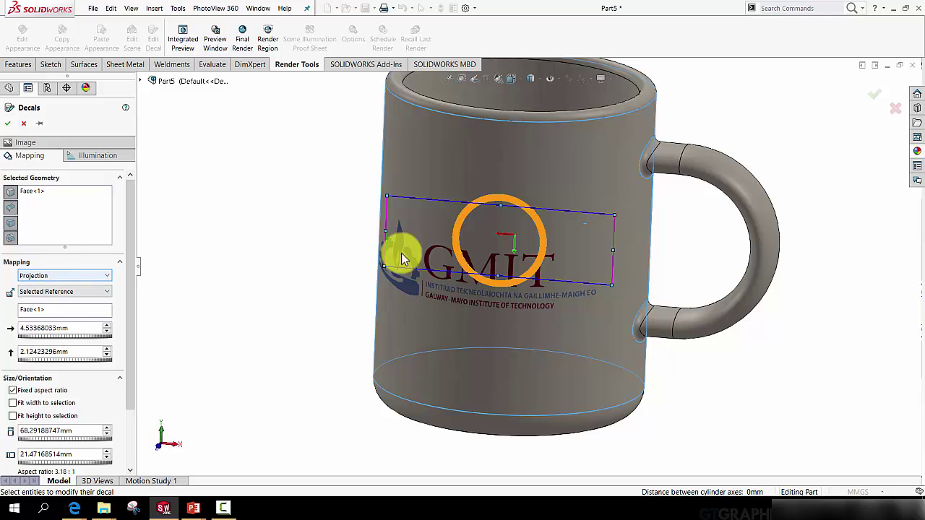
left_click_drag(415, 241, 429, 223)
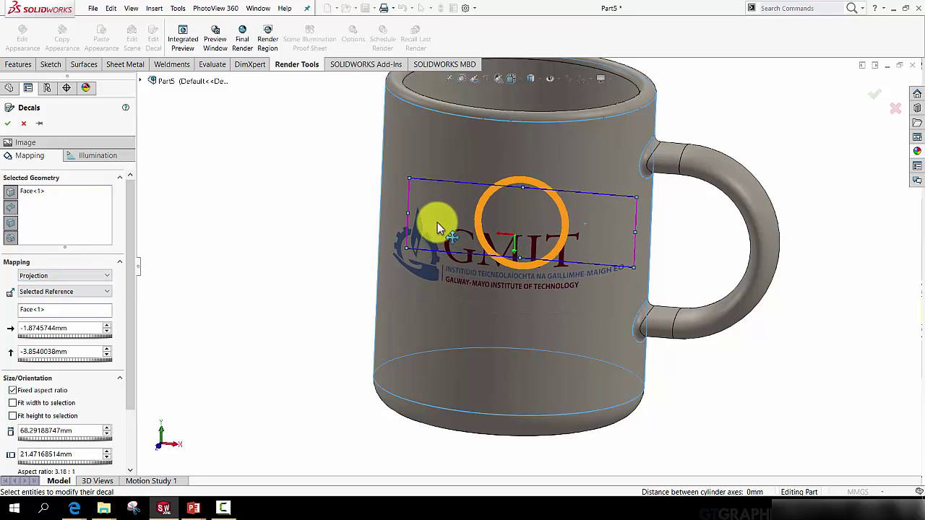
left_click(9, 123)
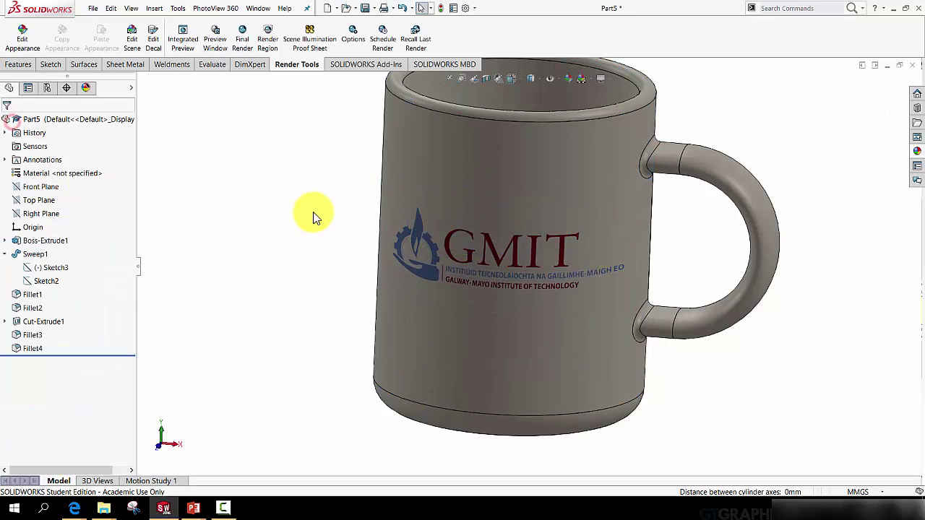
Step: Start a final render of the whole mug with logo and handle in view, turning on perspective view for it
scroll(550, 249, "up", 5)
scroll(553, 261, "down", 3)
middle_click_drag(551, 264, 514, 278)
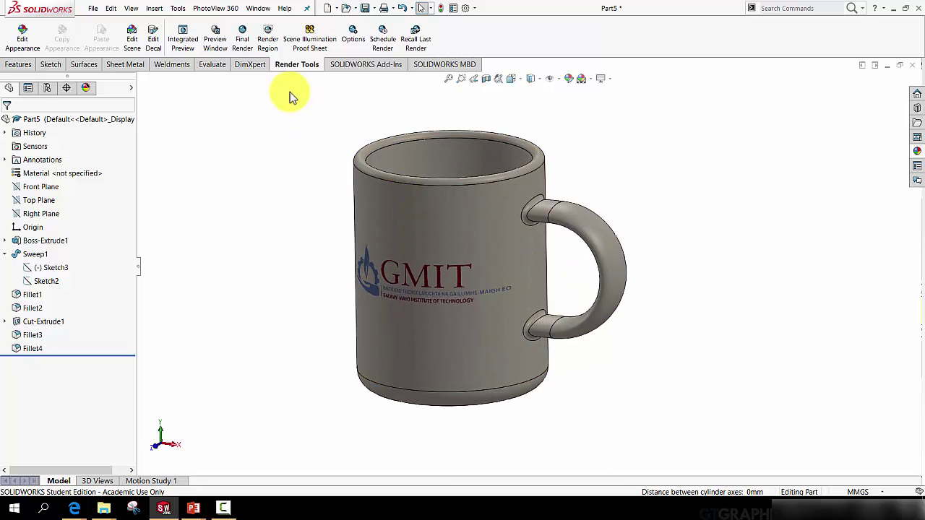
left_click(243, 42)
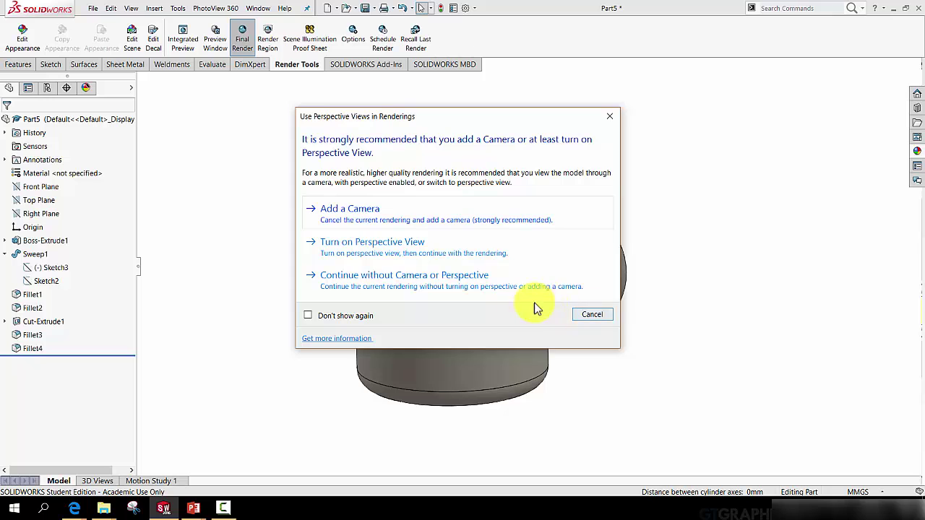
left_click(367, 255)
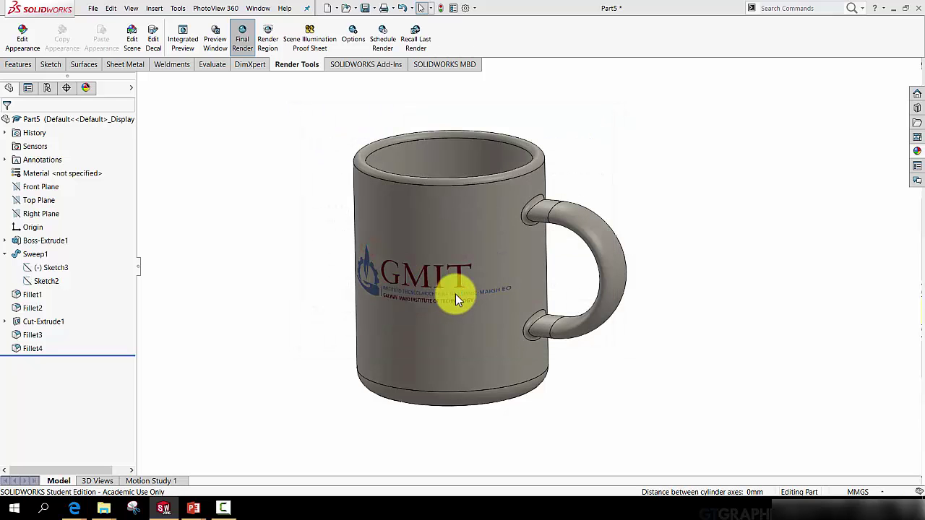